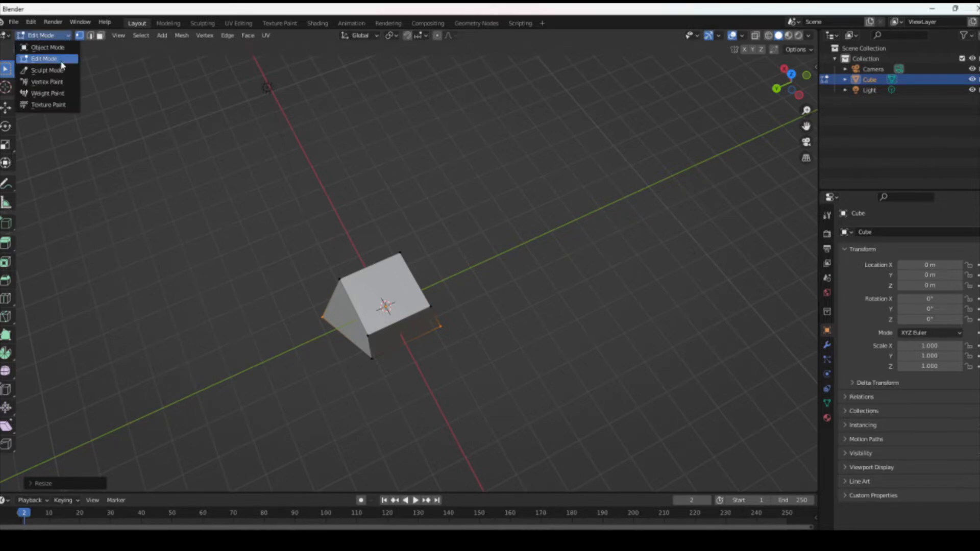
Step: Toggle the cube between Edit Mode and Object Mode, ending in Edit Mode
{"action": "left_click", "coordinate": [56, 60]}
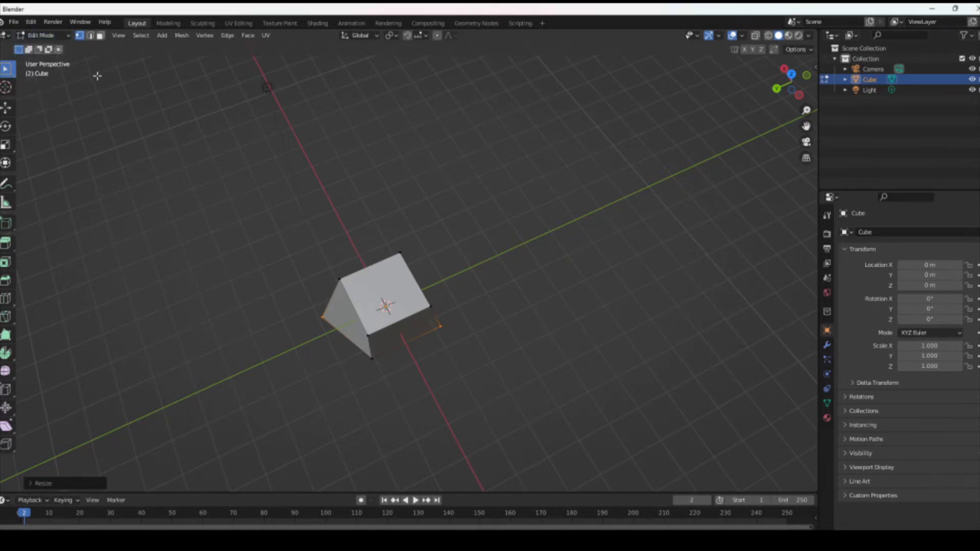
{"action": "left_click", "coordinate": [67, 36]}
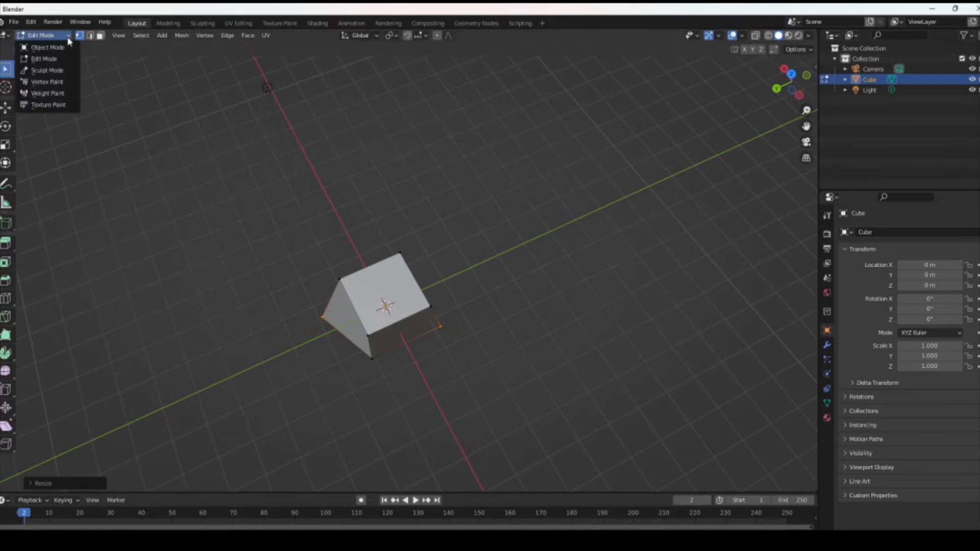
{"action": "left_click", "coordinate": [56, 47]}
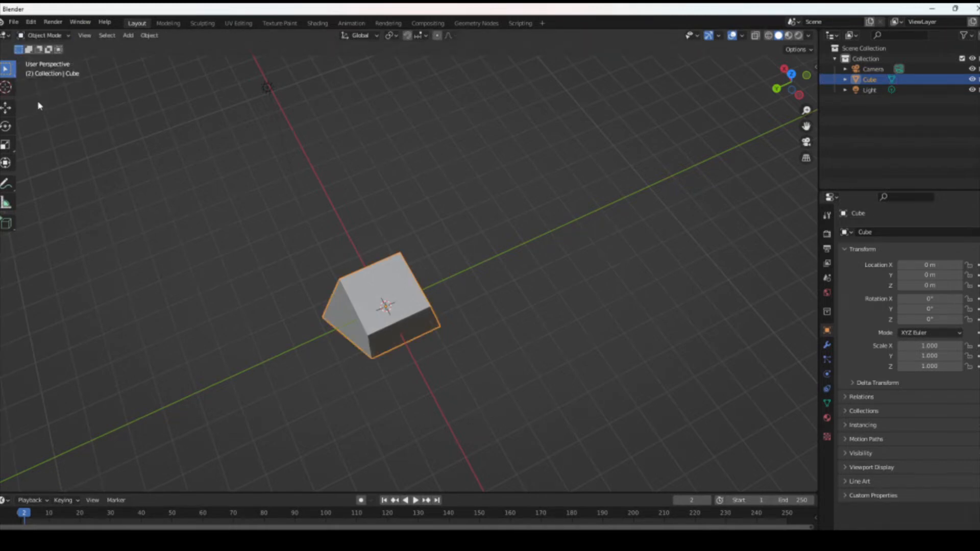
{"action": "key", "text": "Tab"}
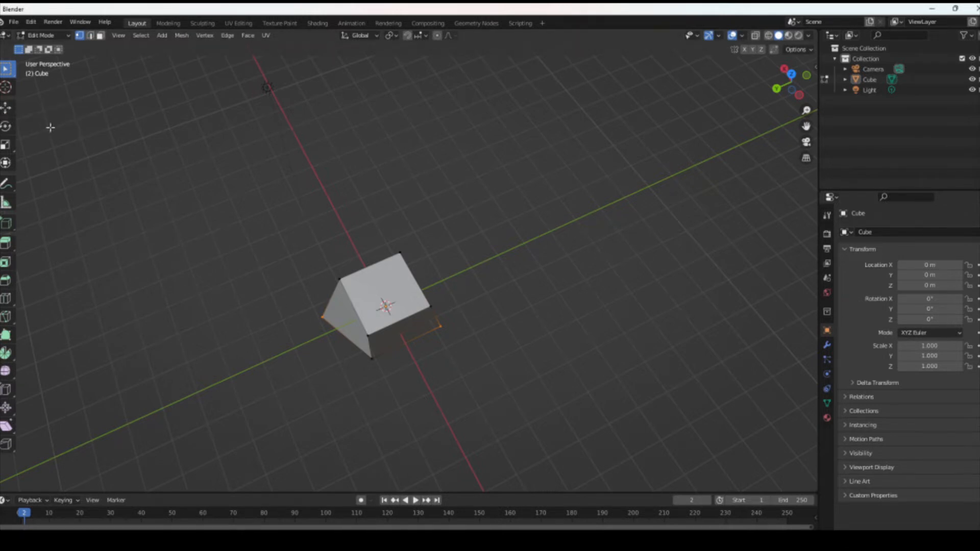
{"action": "key", "text": "Tab"}
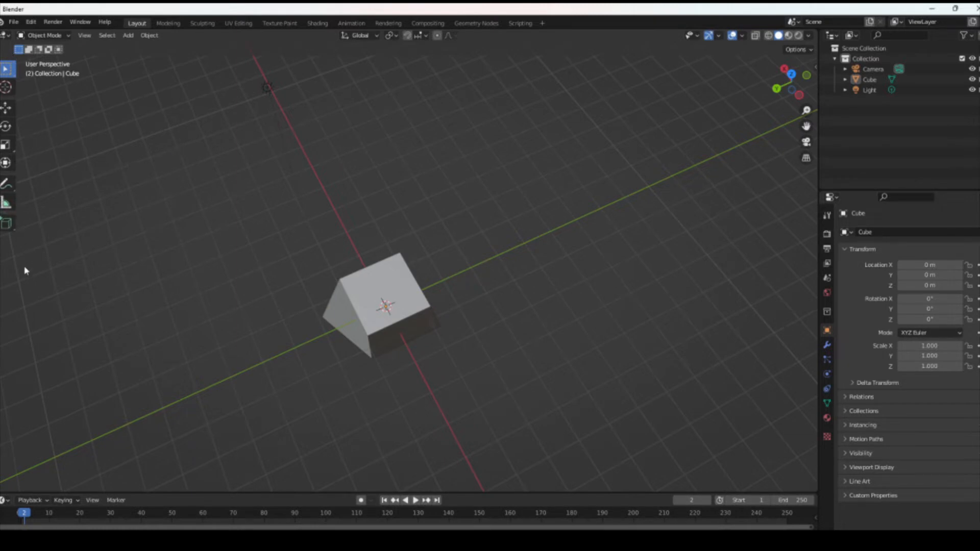
{"action": "key", "text": "Tab"}
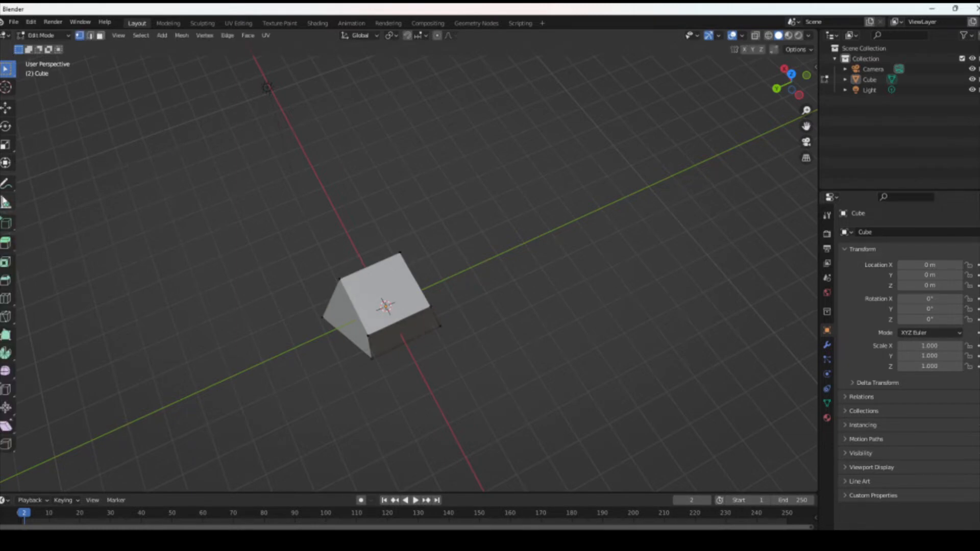
Step: Select the two vertices of the cube's near vertical edge and move them outward with the Transform tool
{"action": "left_click", "coordinate": [7, 164]}
{"action": "left_click_drag", "start_coordinate": [349, 329], "coordinate": [401, 403]}
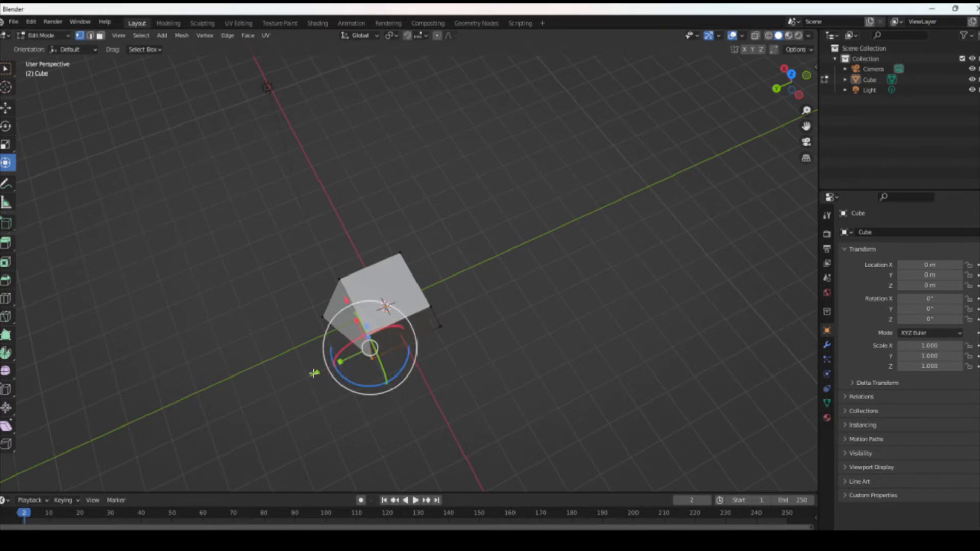
{"action": "left_click_drag", "start_coordinate": [369, 348], "coordinate": [344, 424]}
Step: Scale up the selected edge vertices and move them well away from the rest of the mesh
{"action": "key", "text": "s"}
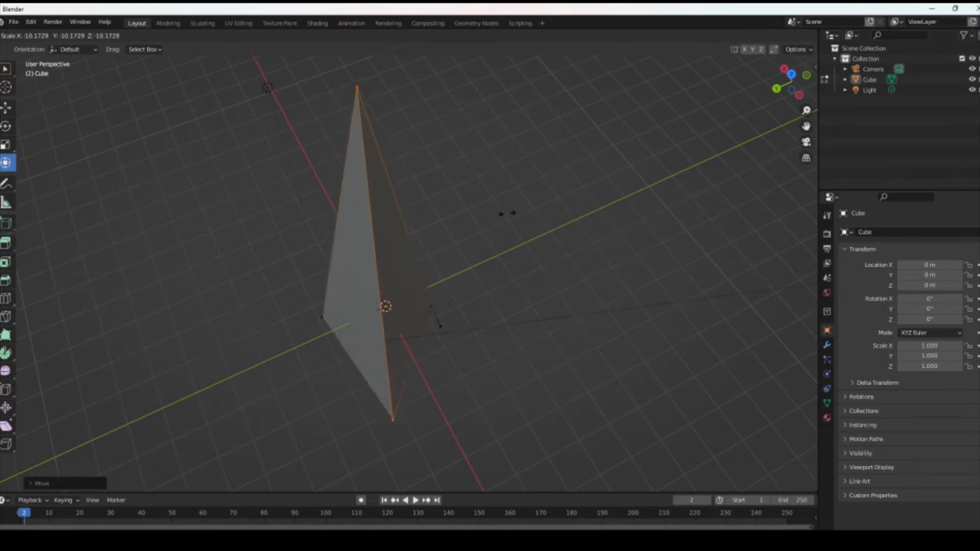
{"action": "left_click", "coordinate": [362, 261]}
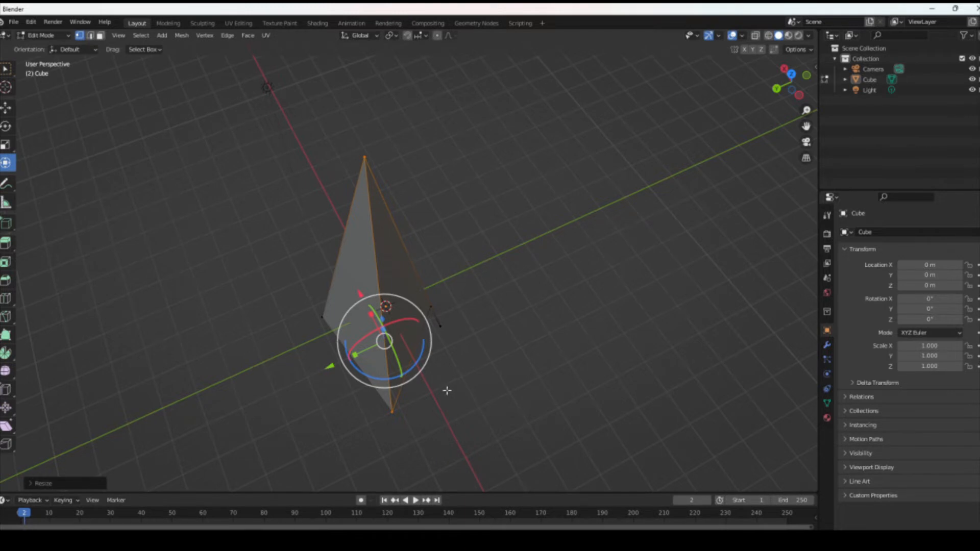
{"action": "key", "text": "g"}
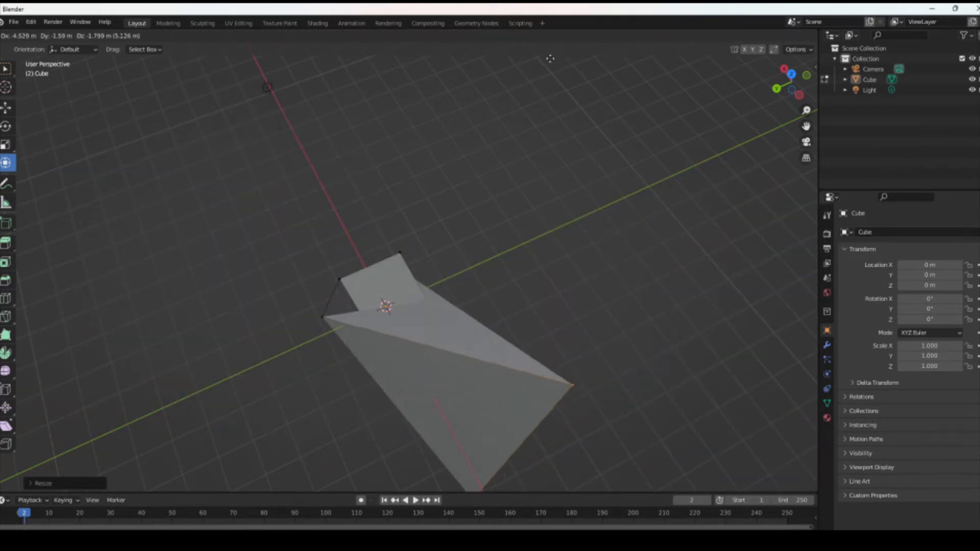
{"action": "left_click", "coordinate": [517, 484]}
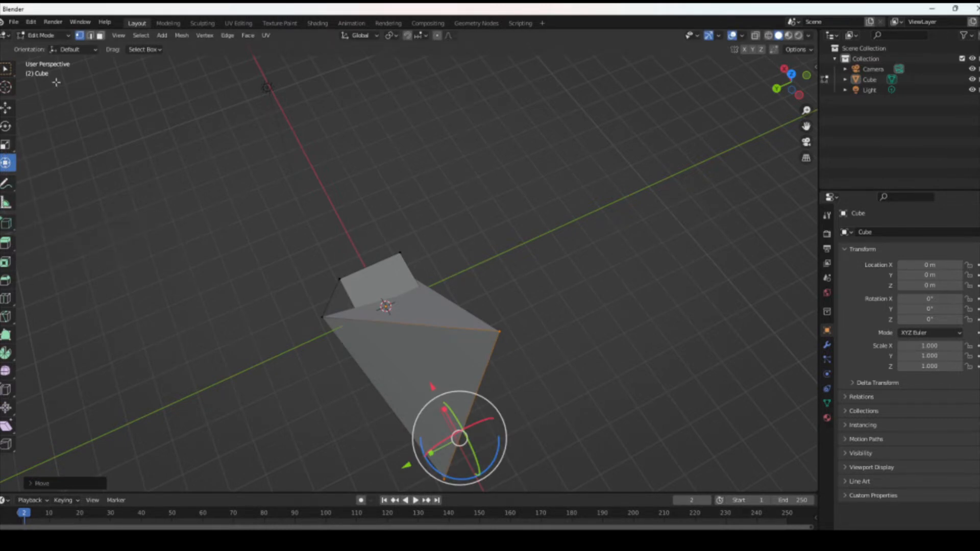
Step: Extrude the moved edge outward with Extrude Region in Edit Mode, then leave Edit Mode
{"action": "key", "text": "Tab"}
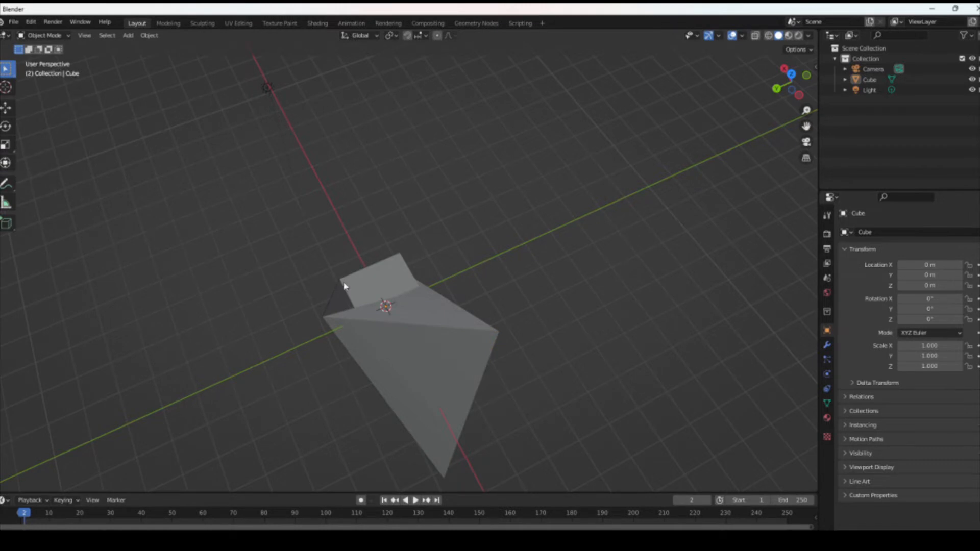
{"action": "key", "text": "Tab"}
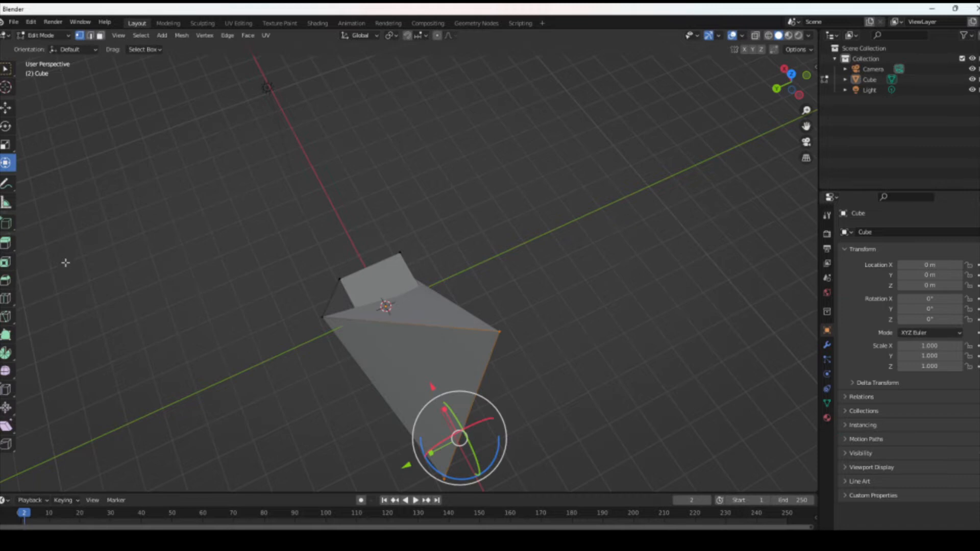
{"action": "left_click", "coordinate": [12, 250]}
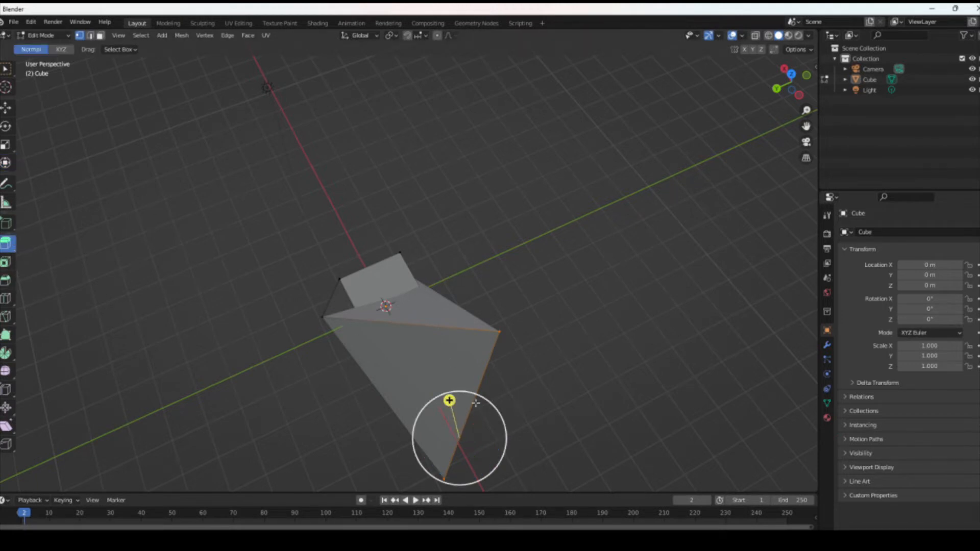
{"action": "left_click_drag", "start_coordinate": [449, 401], "coordinate": [600, 353]}
{"action": "middle_click_drag", "start_coordinate": [610, 325], "coordinate": [506, 332]}
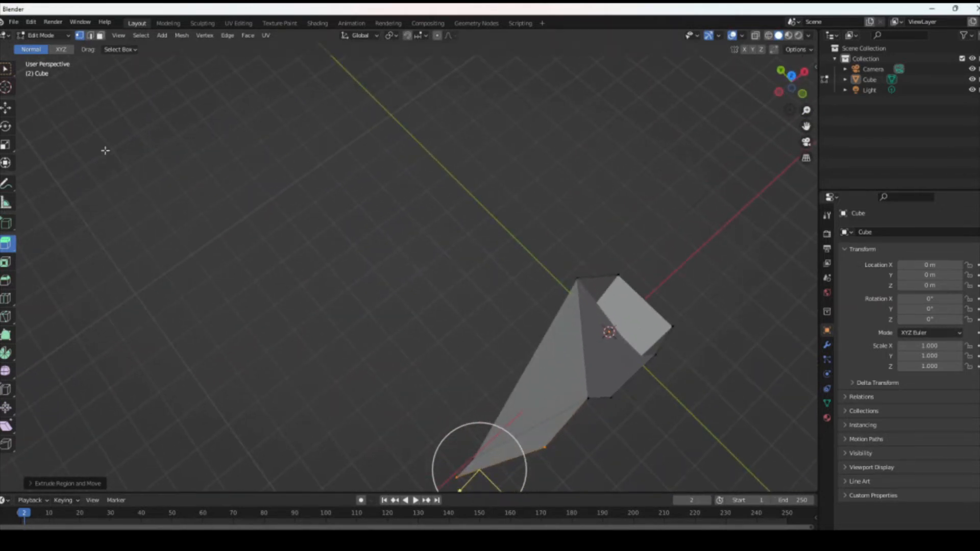
{"action": "key", "text": "Tab"}
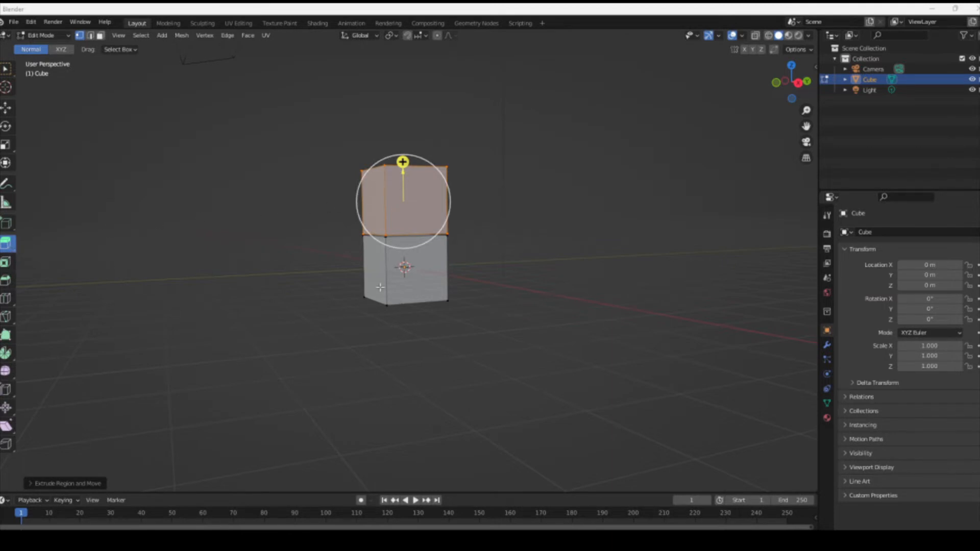
Step: Extrude the lower block's near bottom corner vertex slightly inward, then extrude the new vertex outward below the block
{"action": "left_click", "coordinate": [387, 305]}
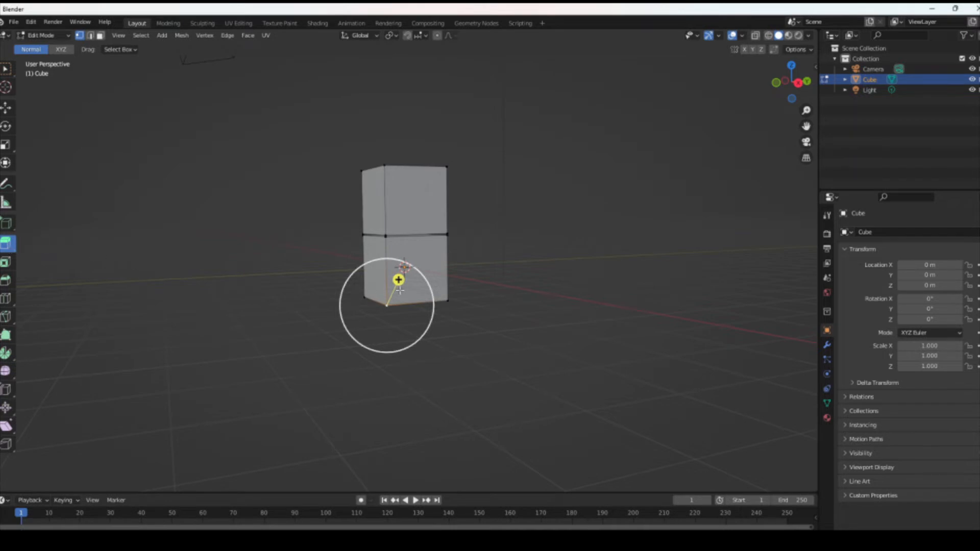
{"action": "mouse_move", "coordinate": [399, 279]}
{"action": "left_mouse_down"}
{"action": "mouse_move", "coordinate": [446, 283]}
{"action": "mouse_move", "coordinate": [421, 285]}
{"action": "mouse_move", "coordinate": [408, 264]}
{"action": "mouse_move", "coordinate": [402, 277]}
{"action": "left_mouse_up"}
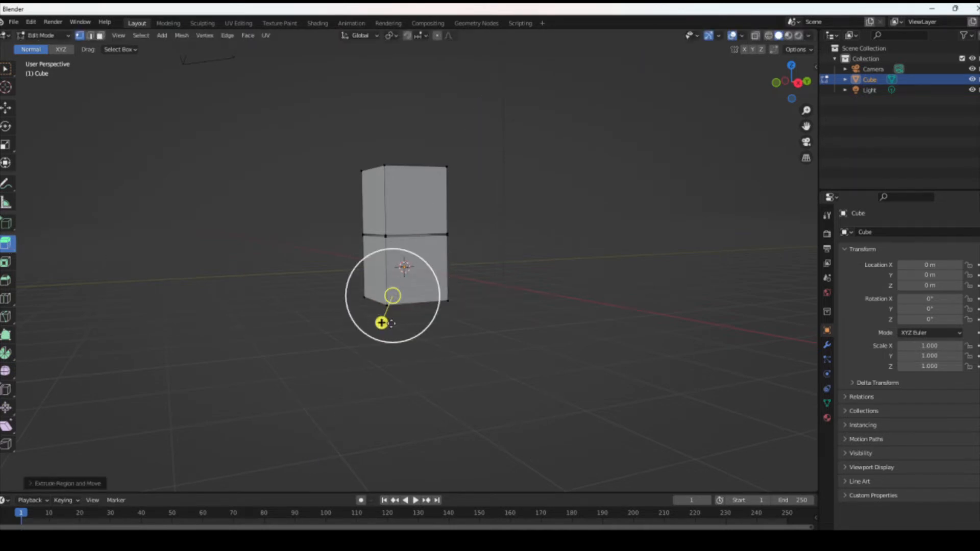
{"action": "left_click_drag", "start_coordinate": [381, 323], "coordinate": [349, 364]}
{"action": "scroll", "coordinate": [376, 316], "scroll_direction": "up", "scroll_amount": 5}
{"action": "scroll", "coordinate": [376, 317], "scroll_direction": "down", "scroll_amount": 5}
Step: Extrude the right corner vertex on the seam between the two blocks slightly inward and back outward, then deselect it
{"action": "left_click", "coordinate": [440, 240]}
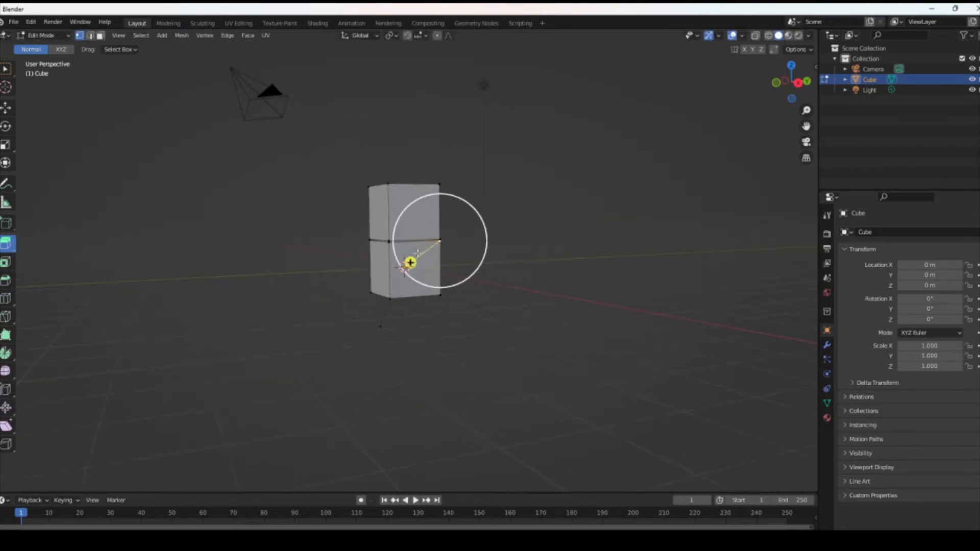
{"action": "left_click_drag", "start_coordinate": [410, 262], "coordinate": [409, 265]}
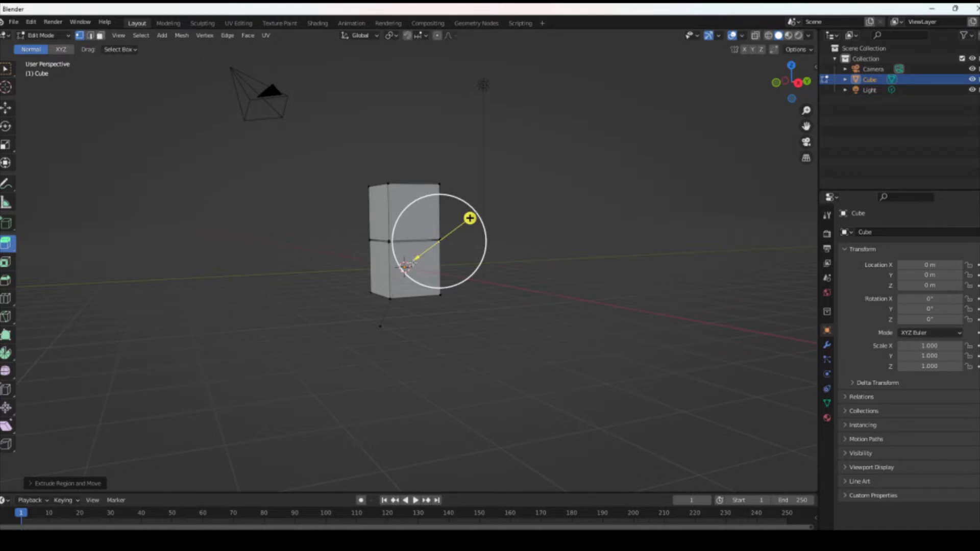
{"action": "left_click_drag", "start_coordinate": [470, 219], "coordinate": [478, 217]}
{"action": "left_click", "coordinate": [419, 214]}
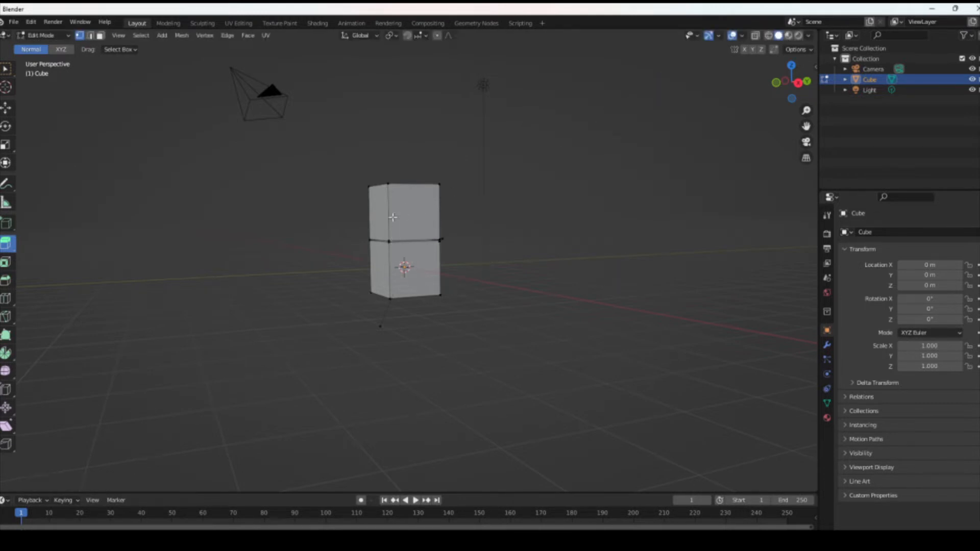
Step: Box-select the lower block's bottom vertices, including the extruded point below it, and switch to Object Mode
{"action": "left_click", "coordinate": [390, 299]}
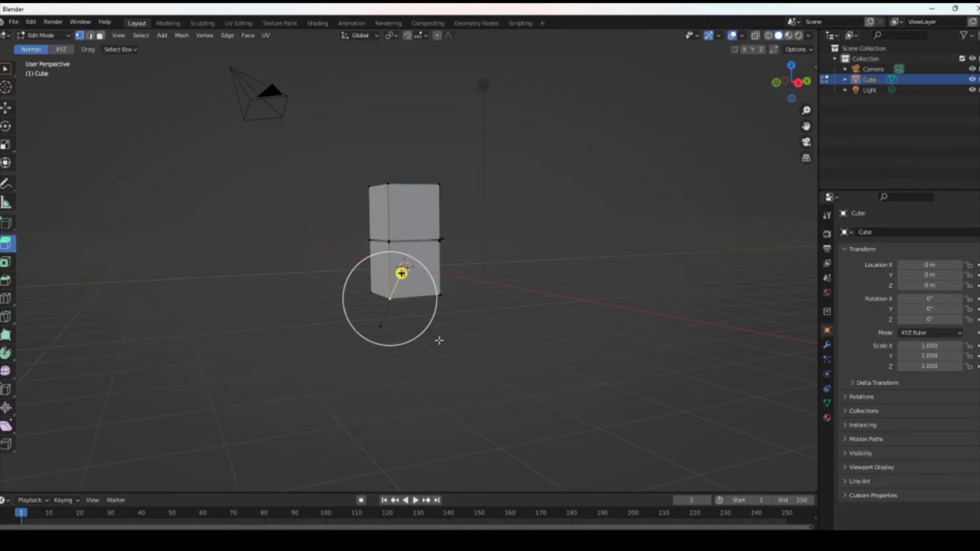
{"action": "left_click", "coordinate": [6, 67]}
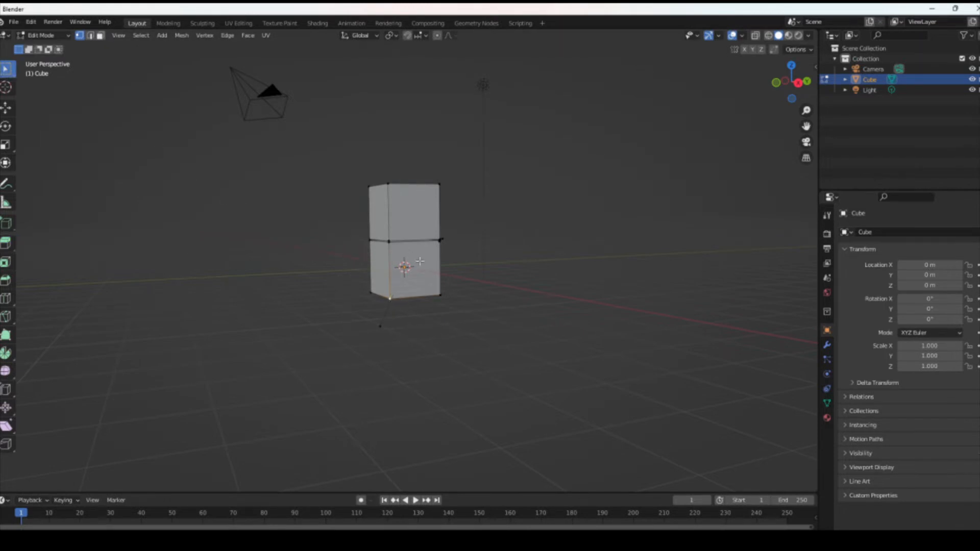
{"action": "left_click", "coordinate": [428, 281]}
{"action": "left_click_drag", "start_coordinate": [484, 336], "coordinate": [323, 250]}
{"action": "left_click", "coordinate": [68, 40]}
{"action": "left_click", "coordinate": [66, 46]}
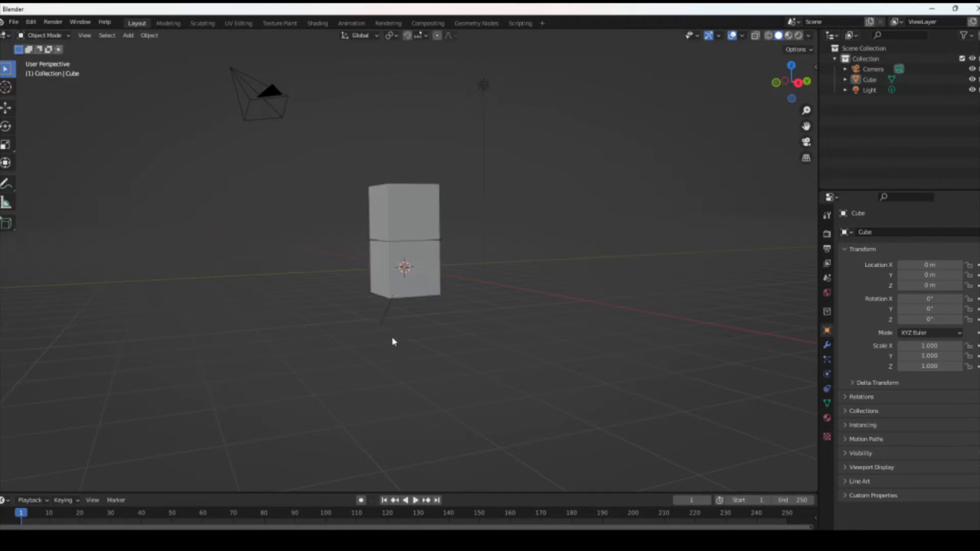
Step: Duplicate the stacked-block object and place the copy beside it at about X -1.23 m, Y -2.91 m, Z -0.11 m
{"action": "left_click", "coordinate": [409, 277]}
{"action": "right_click", "coordinate": [437, 282]}
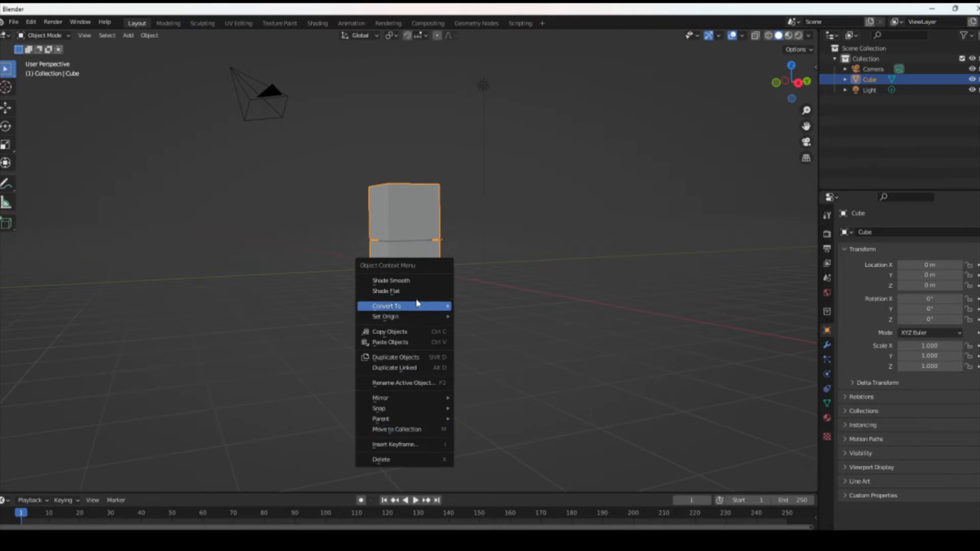
{"action": "left_click", "coordinate": [424, 357]}
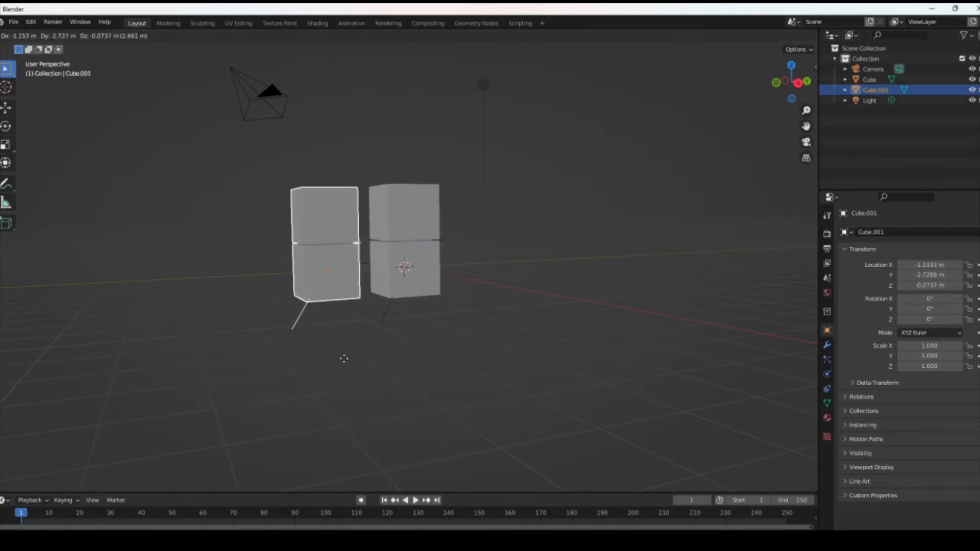
{"action": "left_click", "coordinate": [338, 359]}
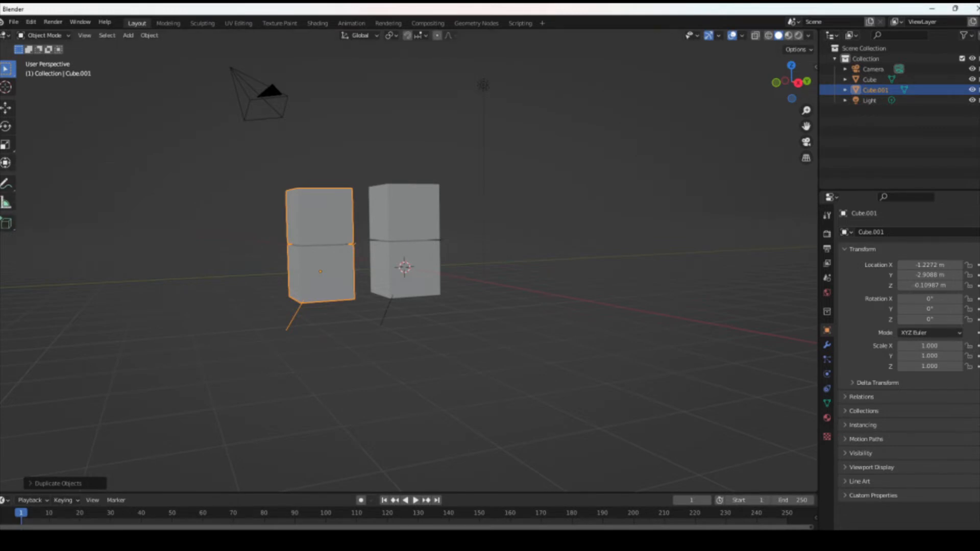
{"action": "left_click", "coordinate": [261, 266]}
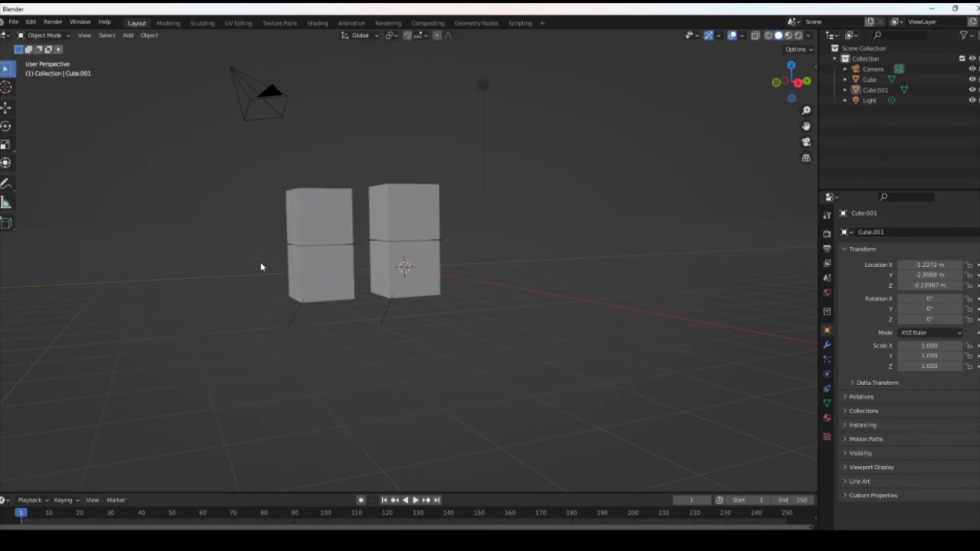
Step: Extrude the bottom vertices of the duplicate downward twice in Edit Mode to form two slanted segments
{"action": "key", "text": "Tab"}
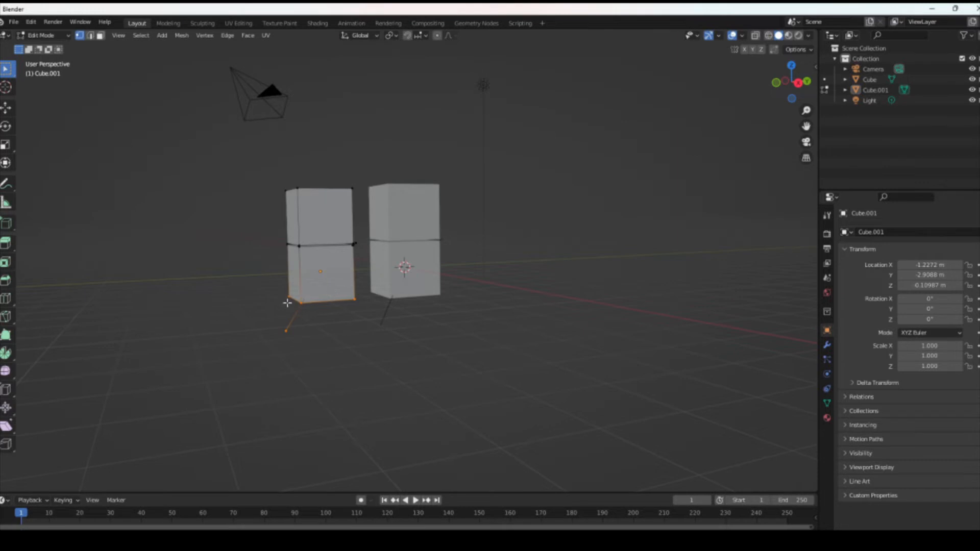
{"action": "left_click", "coordinate": [7, 244]}
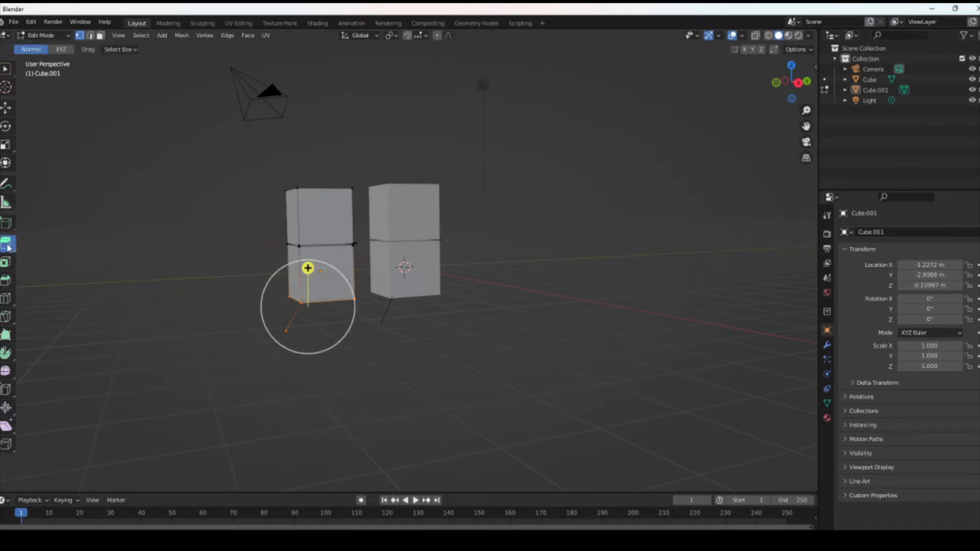
{"action": "left_click_drag", "start_coordinate": [308, 268], "coordinate": [335, 355]}
{"action": "left_click", "coordinate": [385, 385]}
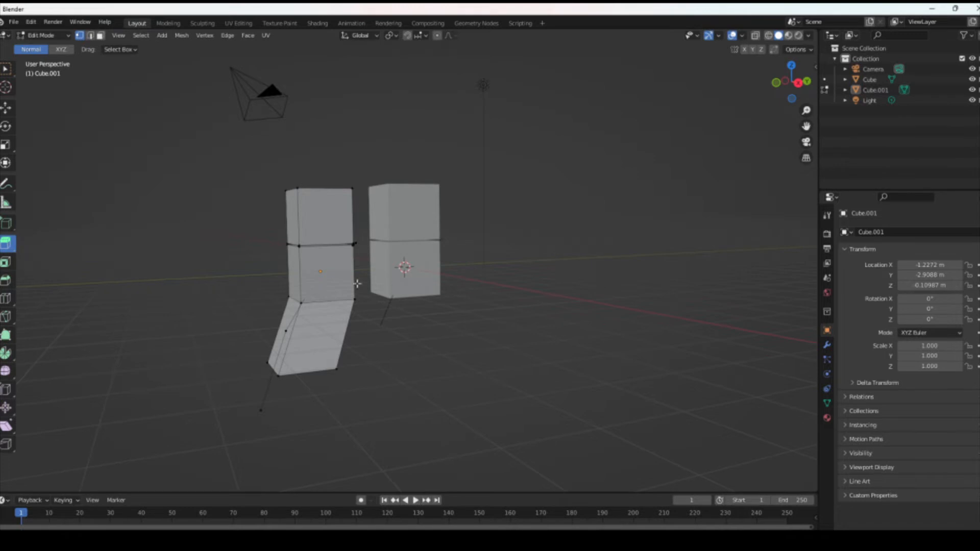
{"action": "left_click_drag", "start_coordinate": [241, 360], "coordinate": [364, 431]}
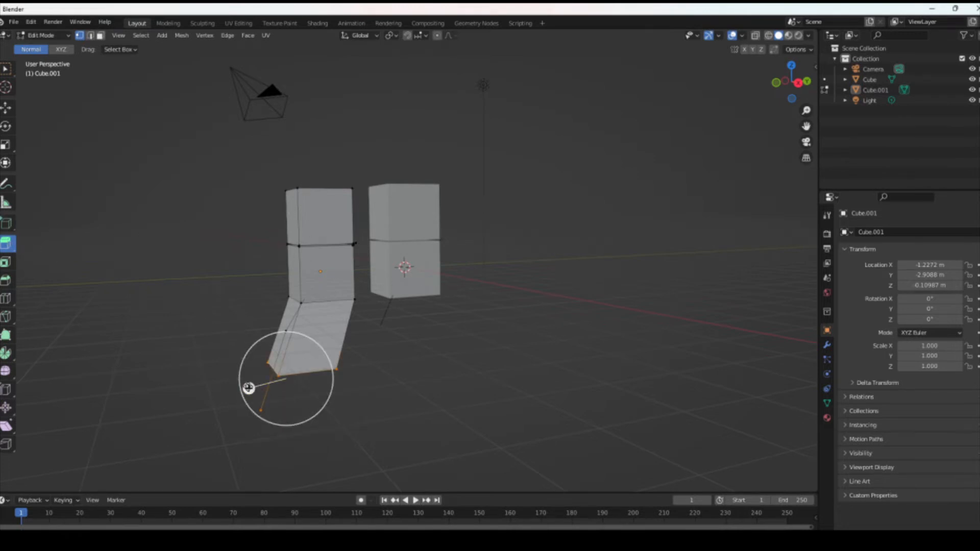
{"action": "left_click_drag", "start_coordinate": [248, 388], "coordinate": [285, 408]}
Step: Select the top face of the duplicate and extrude it upward by about one block height
{"action": "left_click_drag", "start_coordinate": [259, 181], "coordinate": [357, 201]}
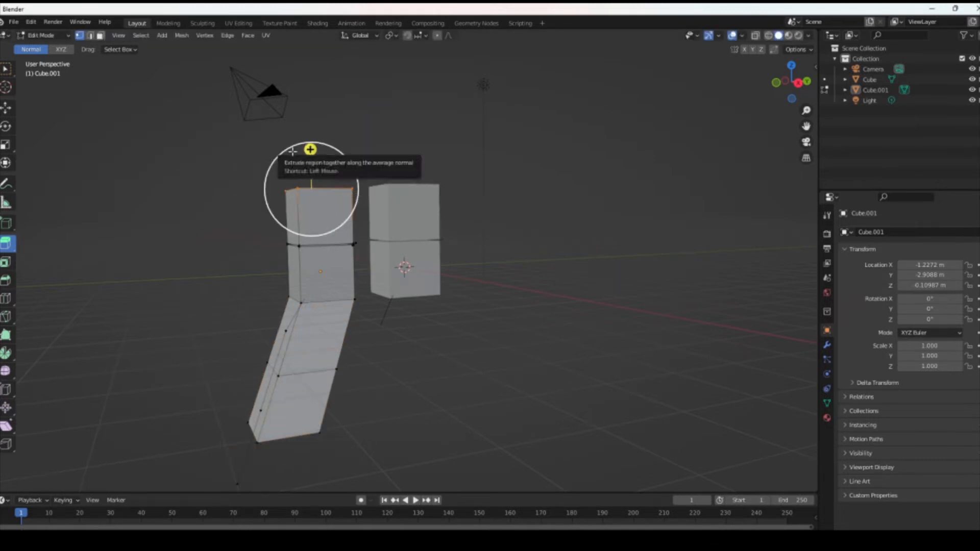
{"action": "left_click_drag", "start_coordinate": [310, 151], "coordinate": [317, 76]}
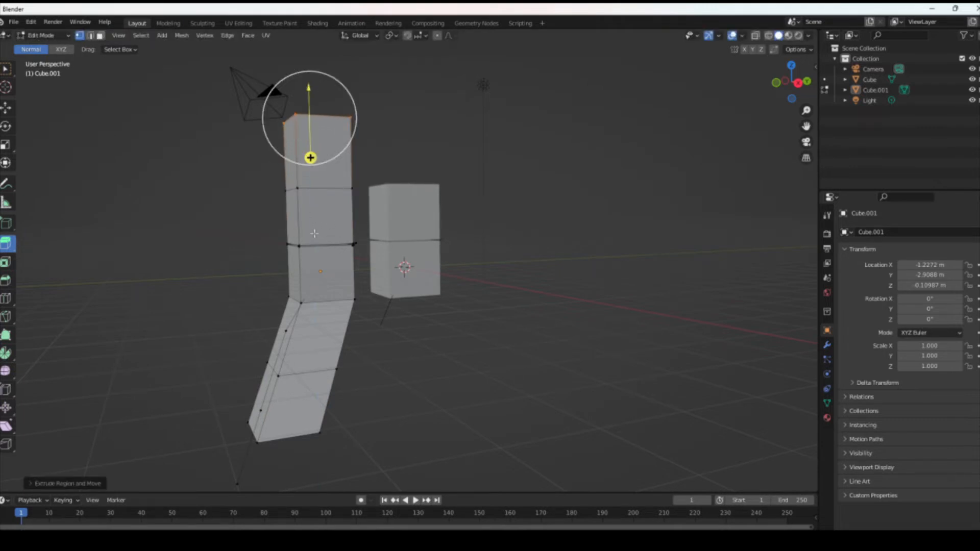
Step: Extrude the side face of the duplicate's middle block outward into a long horizontal arm
{"action": "left_click_drag", "start_coordinate": [252, 222], "coordinate": [295, 258]}
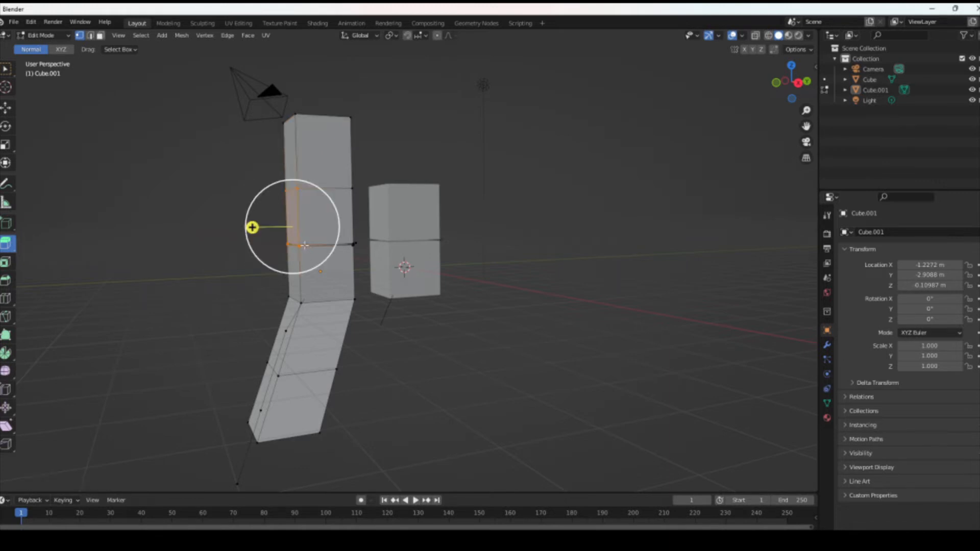
{"action": "left_click_drag", "start_coordinate": [253, 227], "coordinate": [117, 229]}
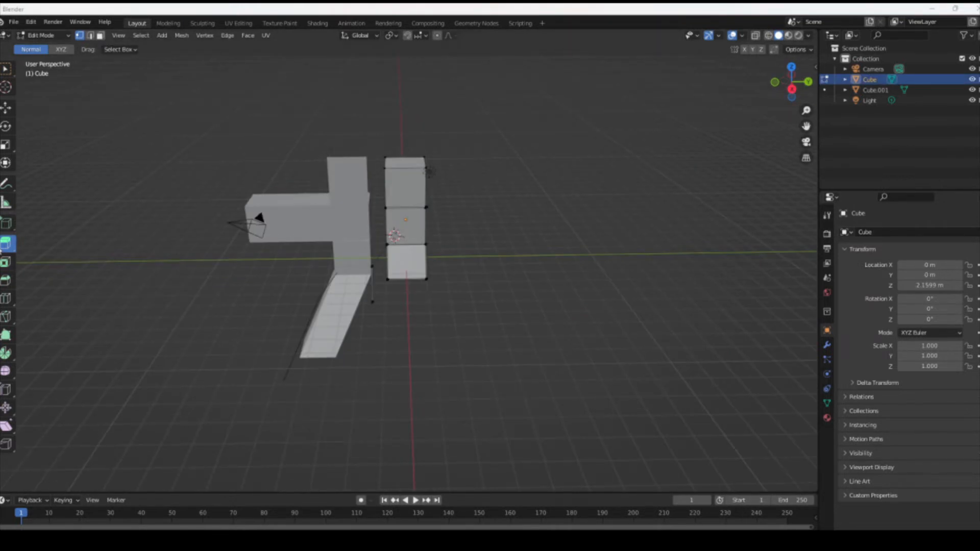
Step: Extrude a bottom corner vertex of the original block column downward twice in Edit Mode to form loose slanted edges
{"action": "left_click", "coordinate": [403, 274]}
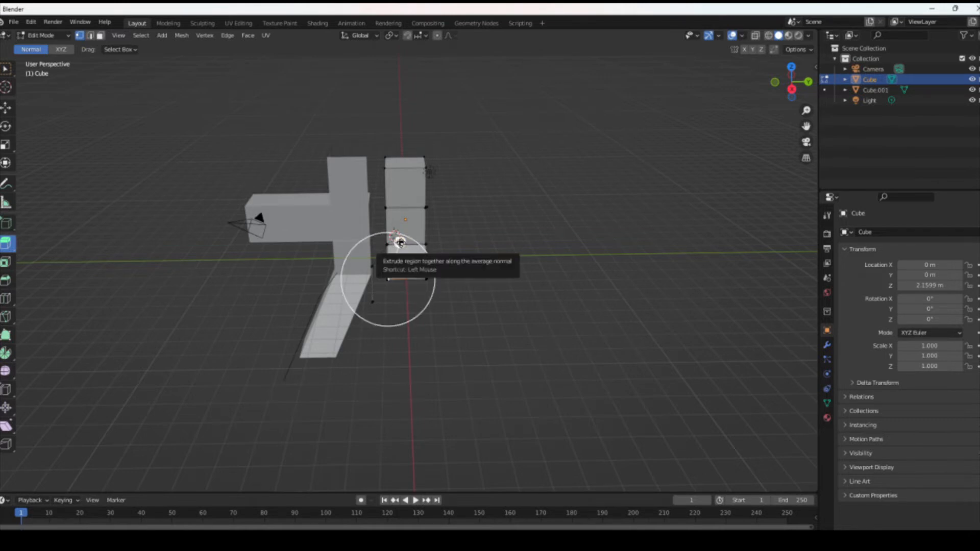
{"action": "left_click_drag", "start_coordinate": [400, 241], "coordinate": [382, 286]}
{"action": "left_click_drag", "start_coordinate": [368, 327], "coordinate": [369, 328]}
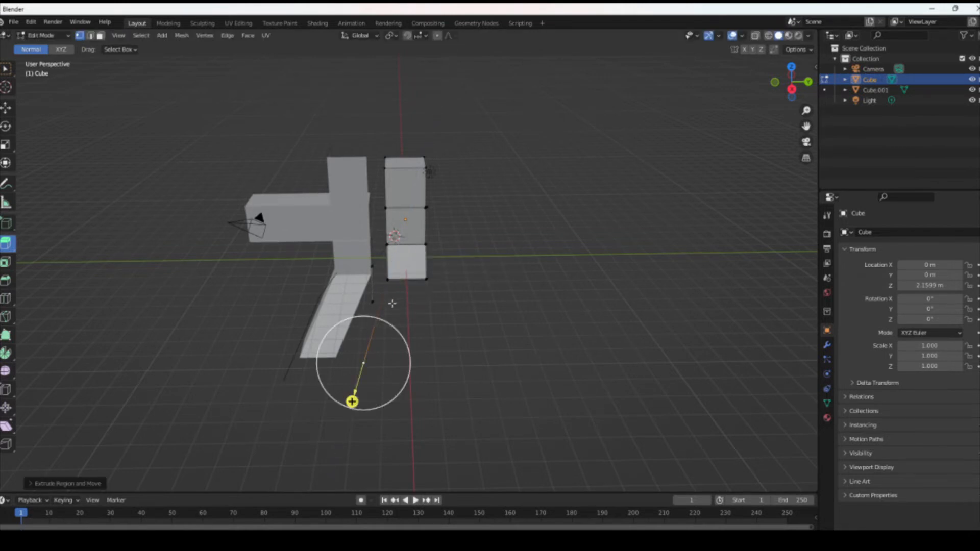
Step: Extrude short loose edges from the original column's two front bottom corners, one slanting downward and the other running sideways
{"action": "left_click_drag", "start_coordinate": [448, 293], "coordinate": [383, 273]}
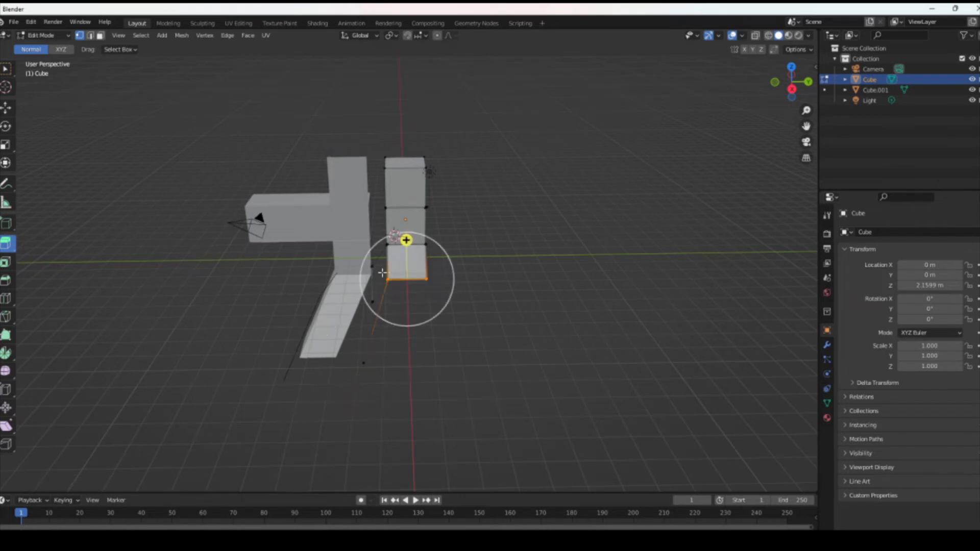
{"action": "left_click", "coordinate": [383, 300]}
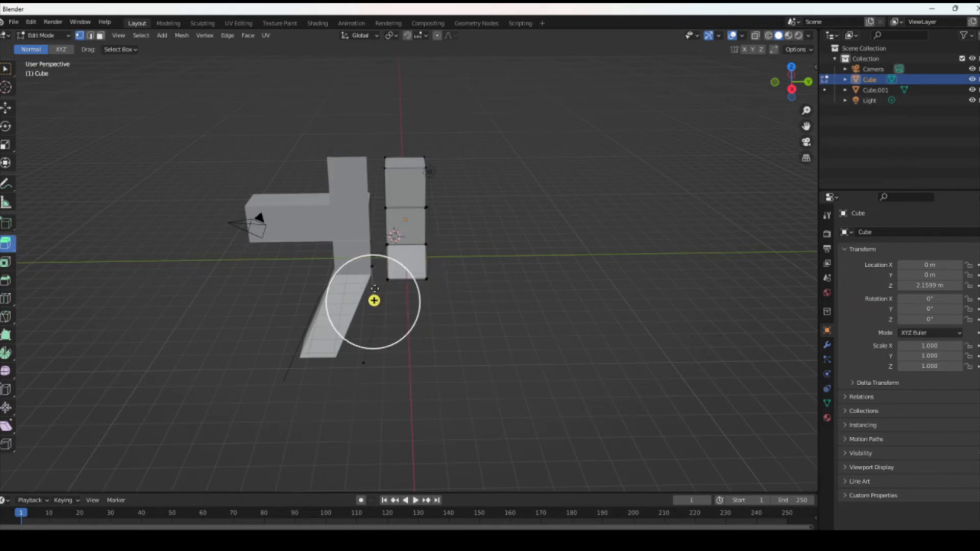
{"action": "left_click_drag", "start_coordinate": [381, 285], "coordinate": [401, 275]}
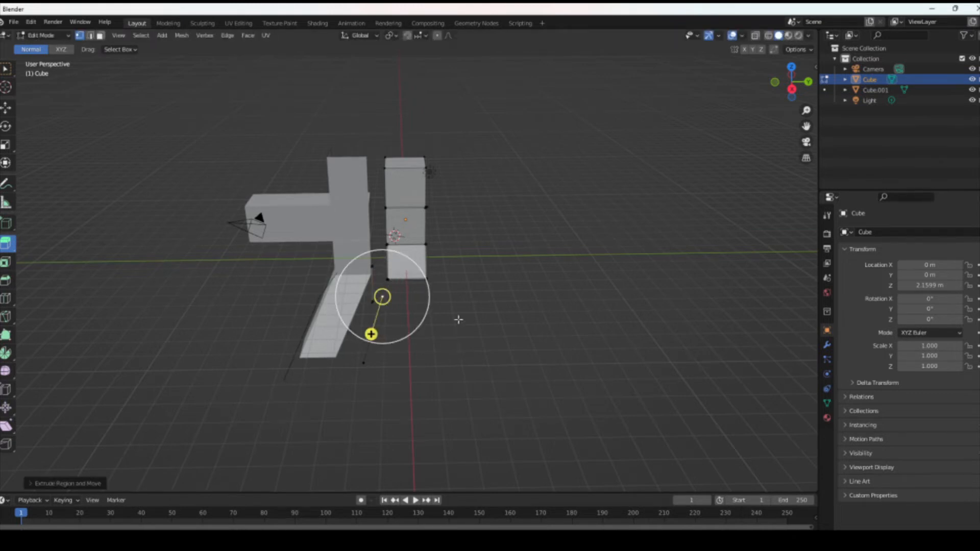
{"action": "left_click", "coordinate": [423, 278]}
{"action": "left_click_drag", "start_coordinate": [423, 279], "coordinate": [547, 305]}
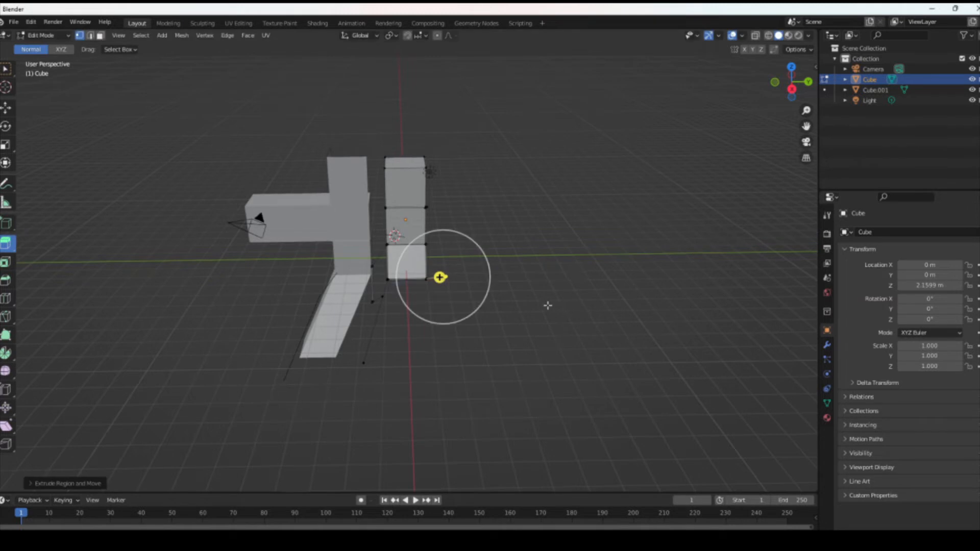
Step: Box-select the original column's bottom vertices with the short extruded points and extrude them diagonally downward into a slanted leg
{"action": "left_click", "coordinate": [478, 352]}
{"action": "left_click_drag", "start_coordinate": [453, 350], "coordinate": [381, 275]}
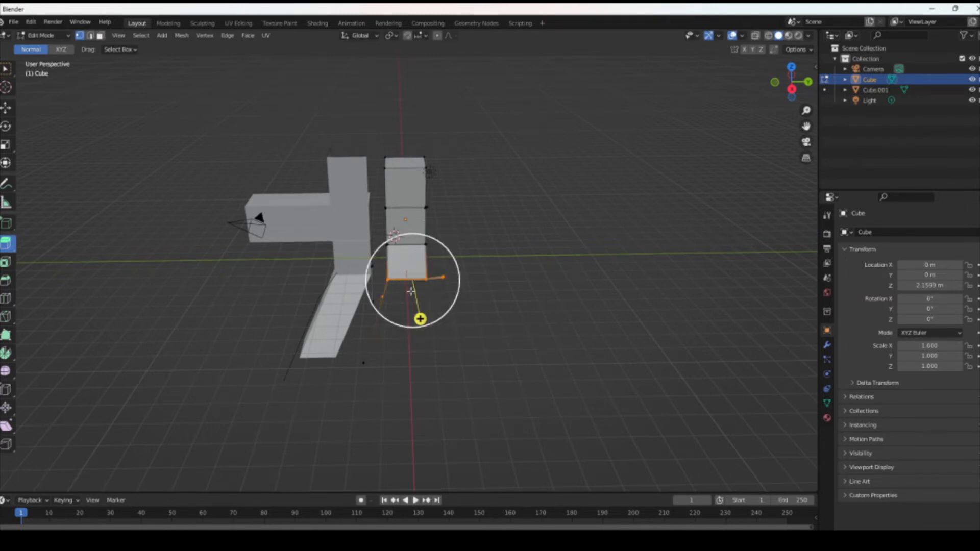
{"action": "left_click_drag", "start_coordinate": [420, 319], "coordinate": [525, 394]}
{"action": "left_click", "coordinate": [564, 397]}
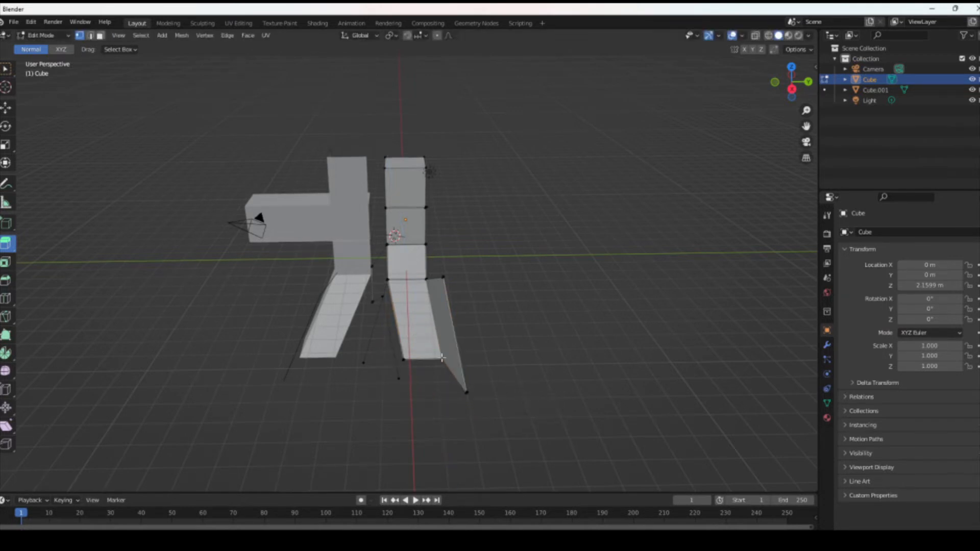
Step: Extrude the vertices at the leg's lower end downward into a short segment, and extrude one of its corner vertices slightly upward
{"action": "left_click_drag", "start_coordinate": [474, 419], "coordinate": [375, 338]}
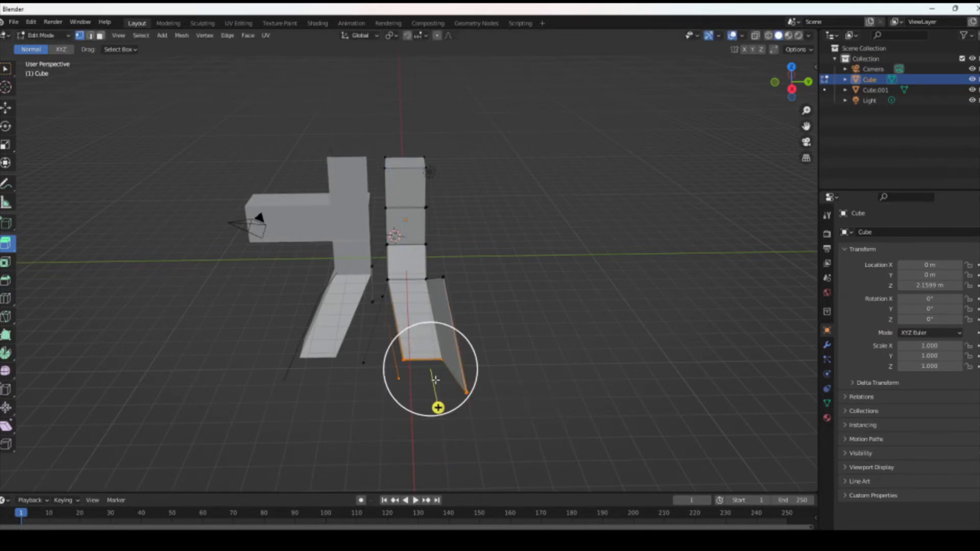
{"action": "left_click", "coordinate": [424, 408]}
{"action": "left_click_drag", "start_coordinate": [507, 436], "coordinate": [375, 326]}
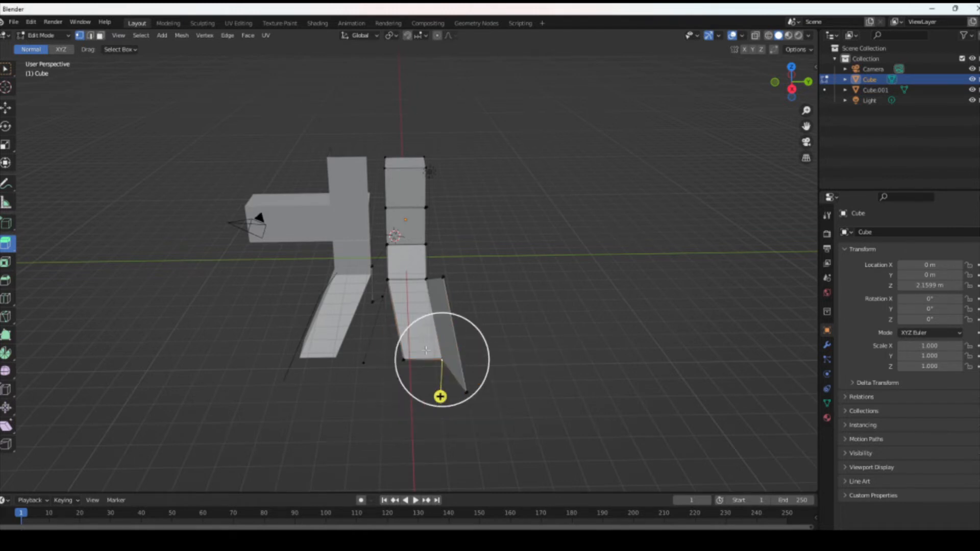
{"action": "left_click_drag", "start_coordinate": [440, 397], "coordinate": [434, 424]}
{"action": "left_click_drag", "start_coordinate": [510, 437], "coordinate": [318, 309]}
{"action": "mouse_move", "coordinate": [435, 405]}
{"action": "left_mouse_down"}
{"action": "mouse_move", "coordinate": [444, 455]}
{"action": "mouse_move", "coordinate": [435, 392]}
{"action": "mouse_move", "coordinate": [429, 406]}
{"action": "left_mouse_up"}
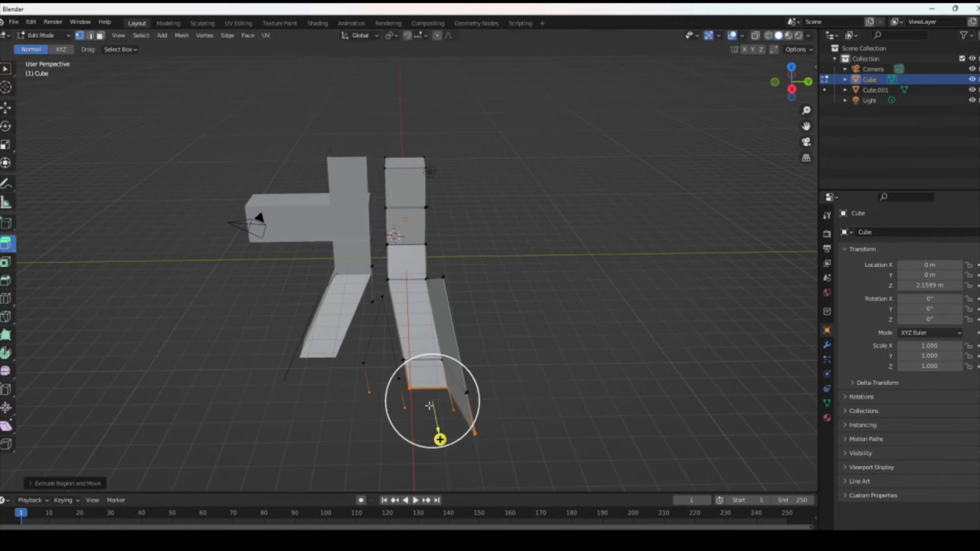
{"action": "left_click_drag", "start_coordinate": [439, 439], "coordinate": [429, 436]}
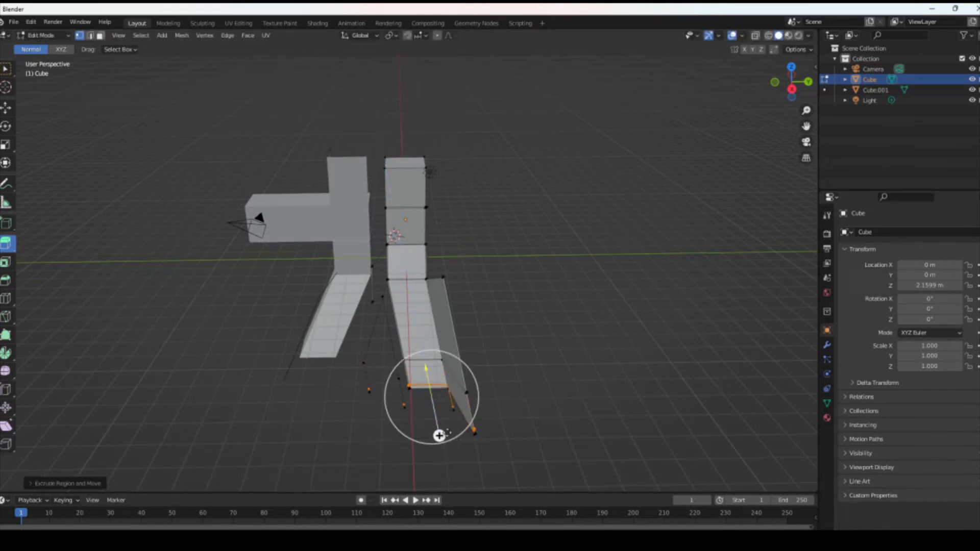
{"action": "left_click", "coordinate": [413, 430]}
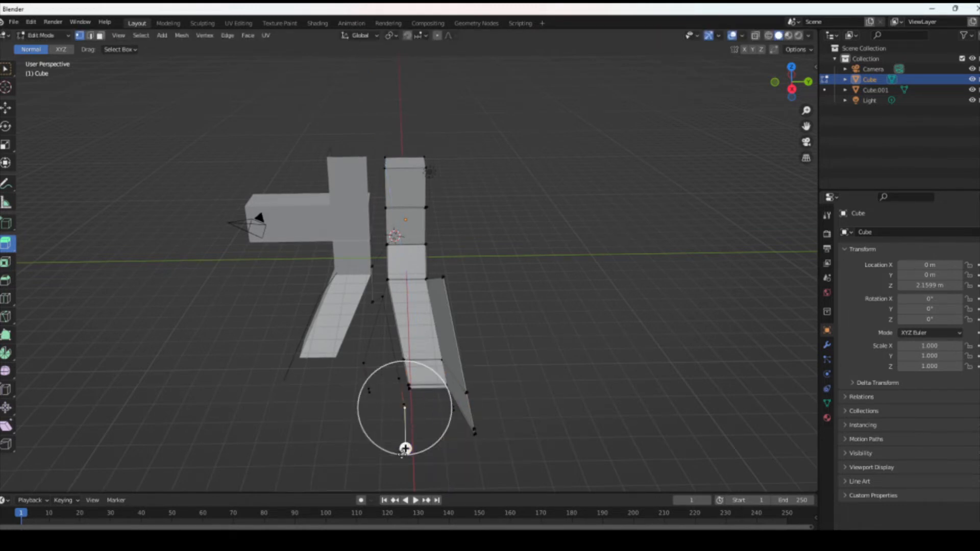
{"action": "left_click_drag", "start_coordinate": [405, 448], "coordinate": [404, 428]}
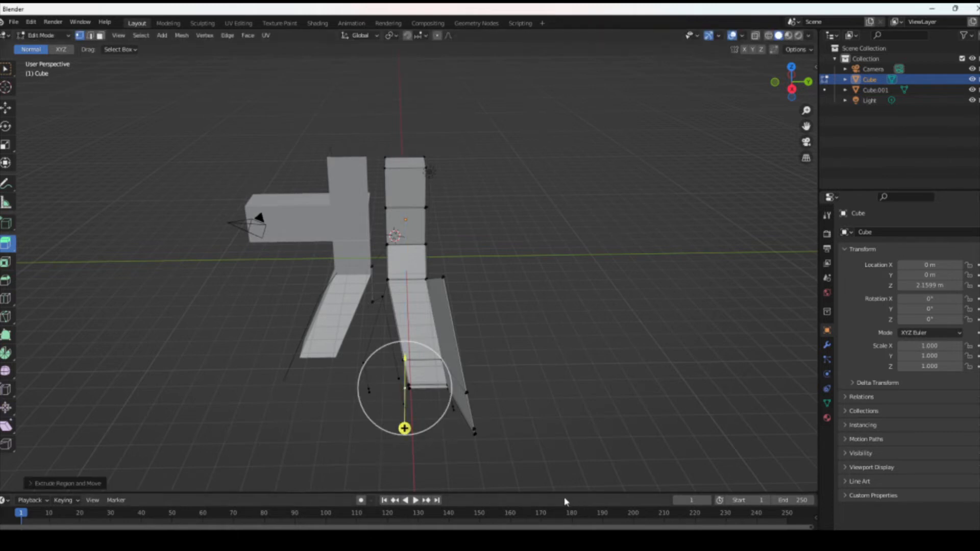
Step: Box-select the leg's whole lower segment with the nearby loose vertices and extrude it further diagonally downward
{"action": "left_click_drag", "start_coordinate": [477, 442], "coordinate": [388, 343]}
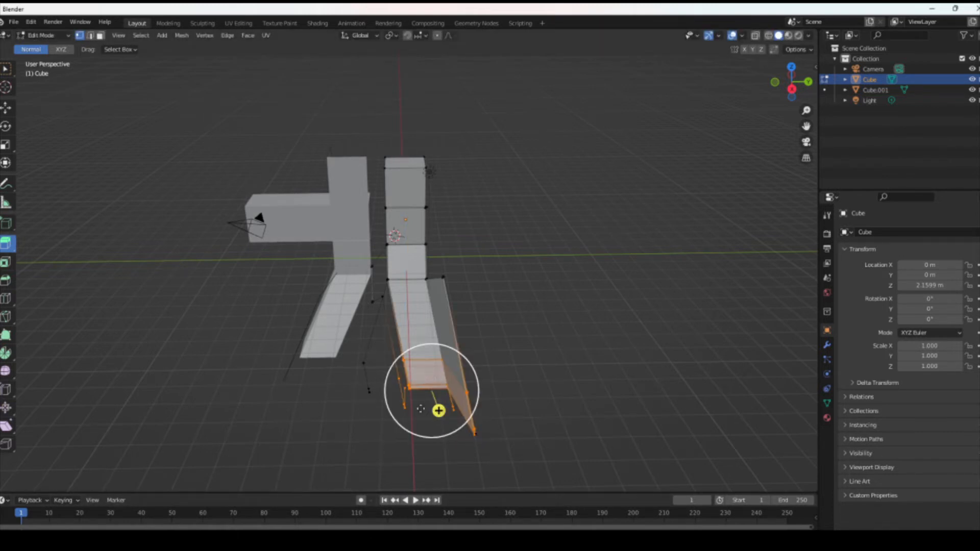
{"action": "left_click", "coordinate": [400, 409]}
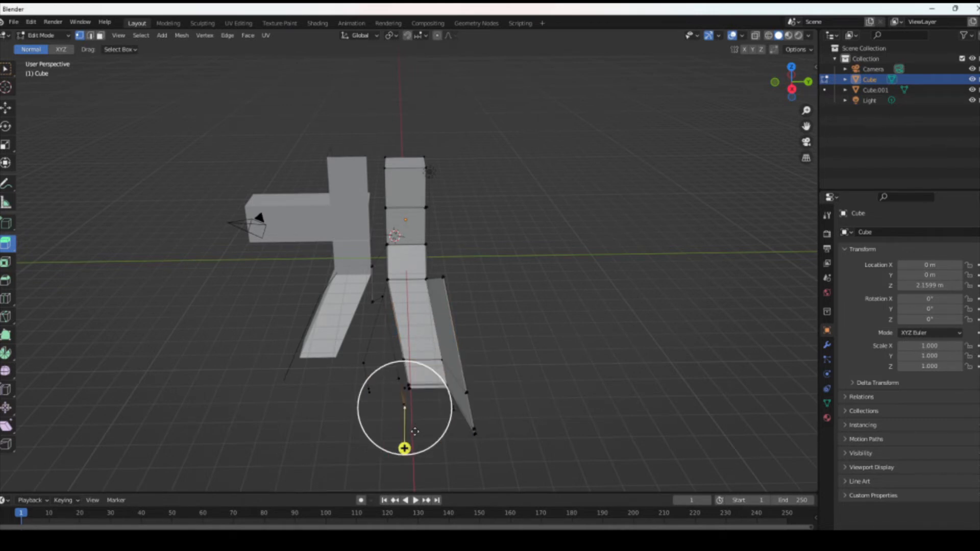
{"action": "left_click_drag", "start_coordinate": [515, 449], "coordinate": [405, 335]}
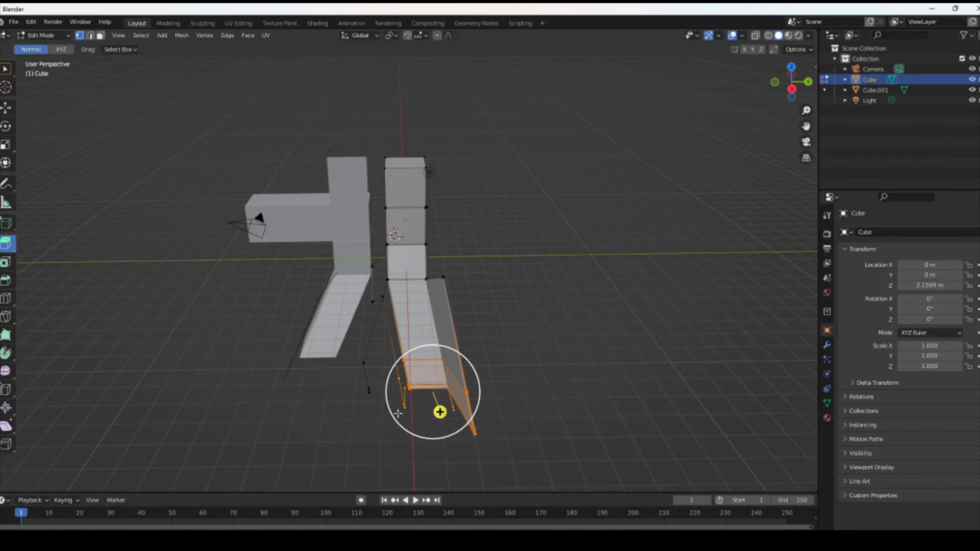
{"action": "left_click", "coordinate": [433, 415]}
{"action": "left_click_drag", "start_coordinate": [426, 419], "coordinate": [347, 366]}
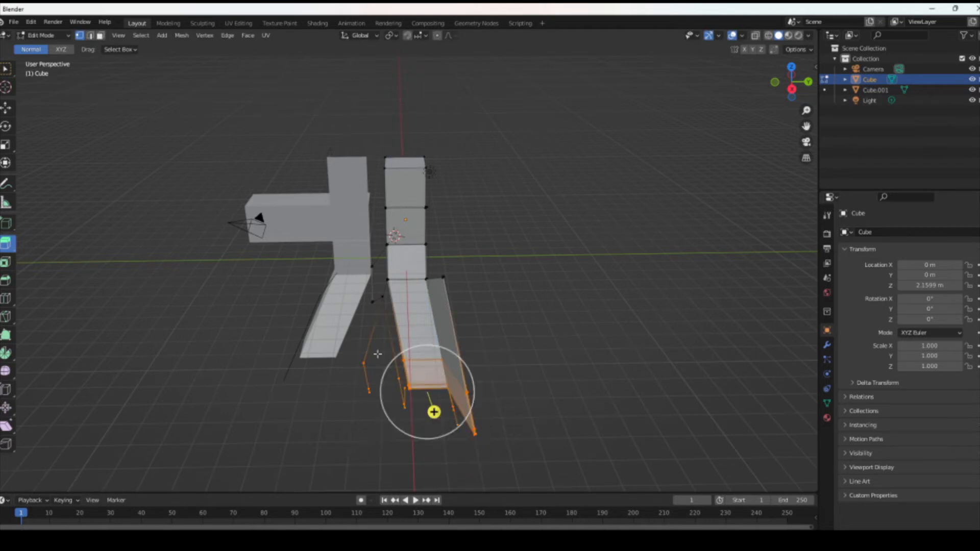
{"action": "left_click_drag", "start_coordinate": [434, 412], "coordinate": [479, 444]}
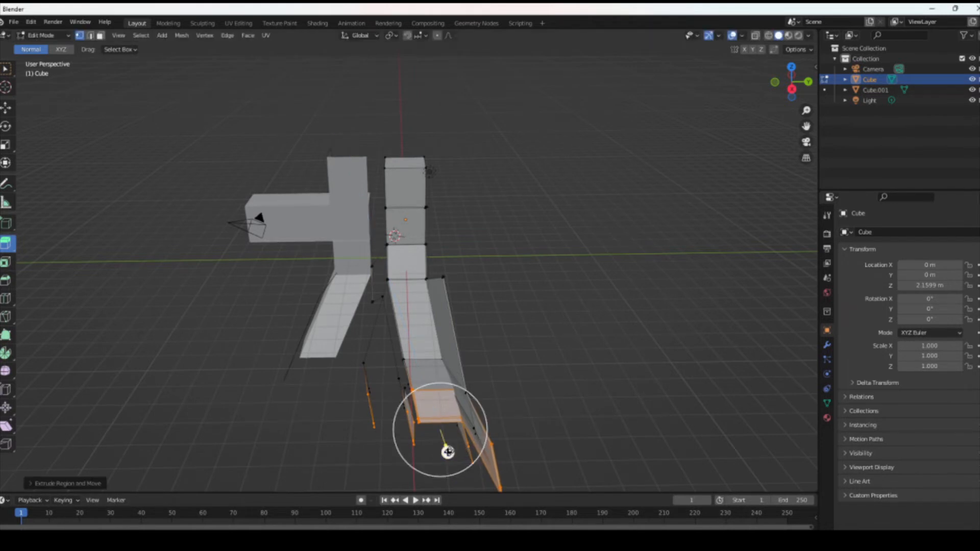
Step: Try to extrude the leg's lowest segment back up toward the column, and undo that extrusion
{"action": "left_click_drag", "start_coordinate": [447, 452], "coordinate": [403, 320]}
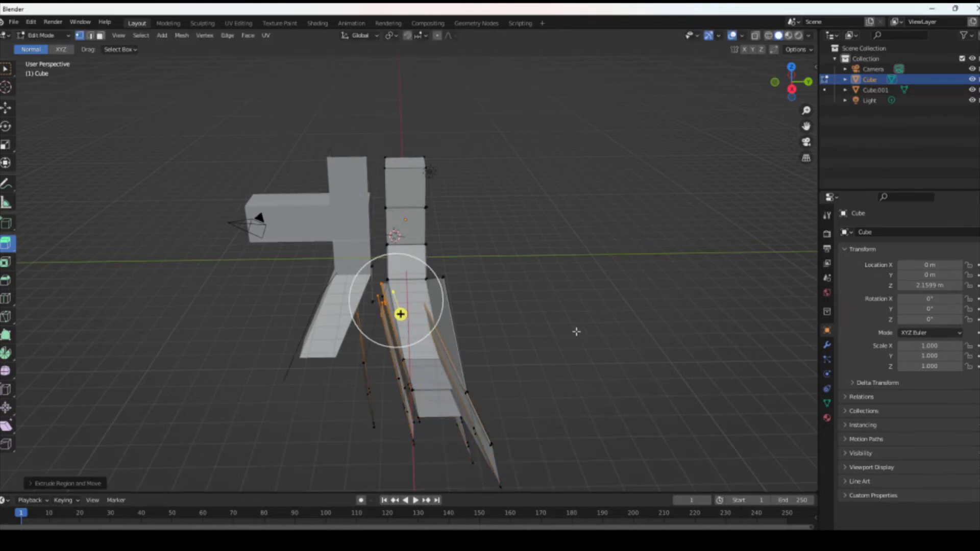
{"action": "key", "text": "ctrl+z"}
Step: Select the top face of the original column and extrude it upward by nearly two block heights
{"action": "scroll", "coordinate": [448, 389], "scroll_direction": "down", "scroll_amount": 5}
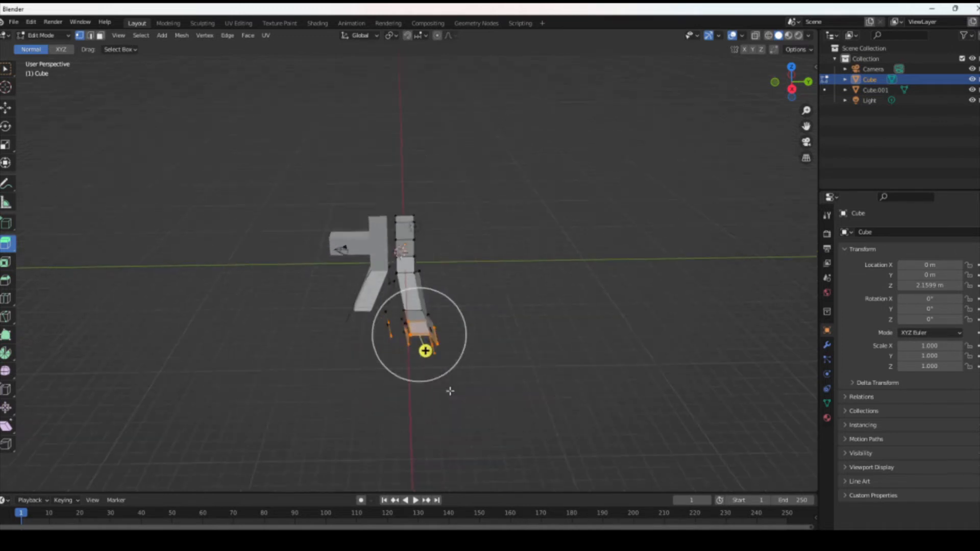
{"action": "scroll", "coordinate": [457, 346], "scroll_direction": "up", "scroll_amount": 4}
{"action": "scroll", "coordinate": [457, 345], "scroll_direction": "up", "scroll_amount": 2}
{"action": "scroll", "coordinate": [457, 346], "scroll_direction": "down", "scroll_amount": 3}
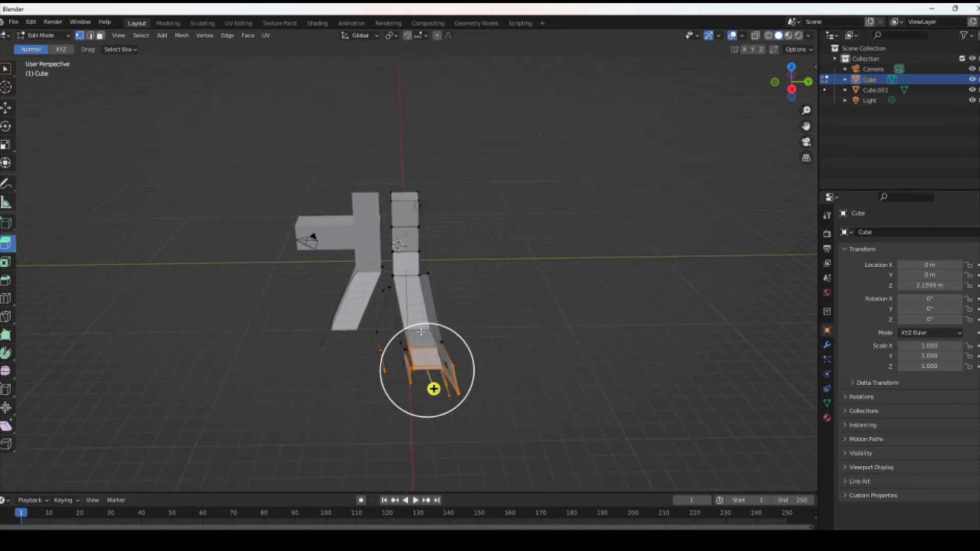
{"action": "left_click", "coordinate": [382, 290]}
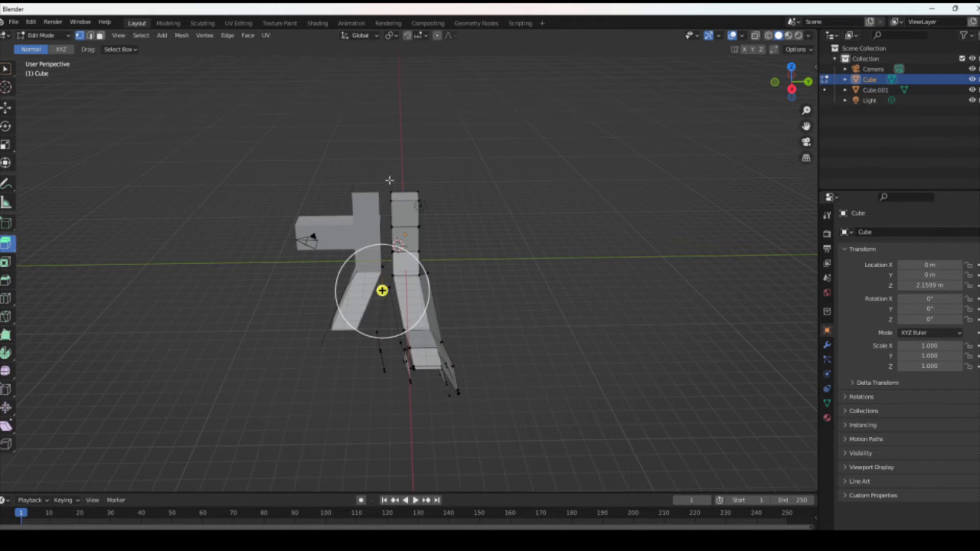
{"action": "left_click", "coordinate": [404, 197]}
{"action": "left_click_drag", "start_coordinate": [399, 164], "coordinate": [399, 116]}
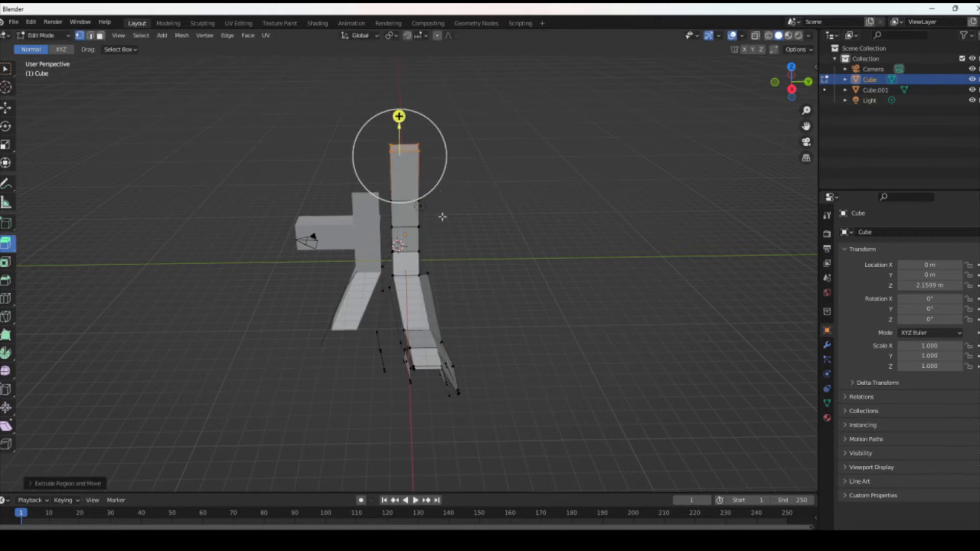
Step: Select one side edge of the column's top face and extrude it upward twice to form a thin slanted strip
{"action": "left_click_drag", "start_coordinate": [331, 120], "coordinate": [391, 173]}
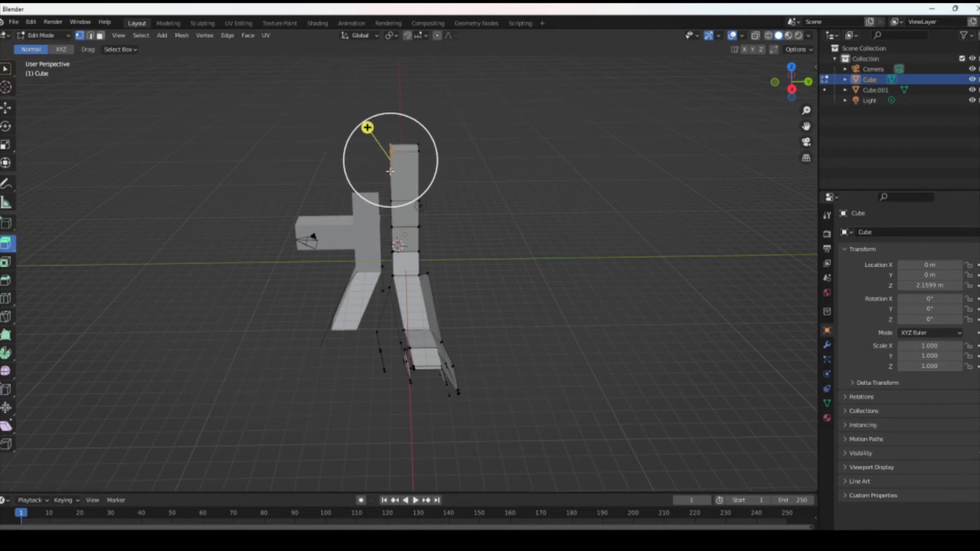
{"action": "left_click", "coordinate": [359, 135]}
{"action": "left_click_drag", "start_coordinate": [360, 128], "coordinate": [407, 166]}
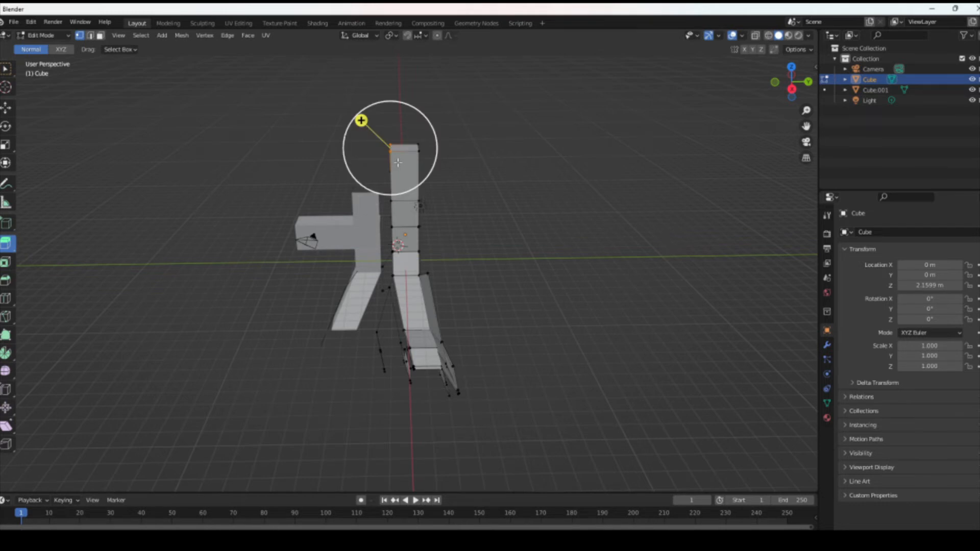
{"action": "left_click_drag", "start_coordinate": [352, 121], "coordinate": [307, 92]}
{"action": "mouse_move", "coordinate": [330, 95]}
{"action": "middle_mouse_down"}
{"action": "mouse_move", "coordinate": [110, 109]}
{"action": "mouse_move", "coordinate": [227, 109]}
{"action": "mouse_move", "coordinate": [96, 73]}
{"action": "mouse_move", "coordinate": [155, 155]}
{"action": "mouse_move", "coordinate": [256, 153]}
{"action": "mouse_move", "coordinate": [338, 128]}
{"action": "mouse_move", "coordinate": [340, 108]}
{"action": "middle_mouse_up"}
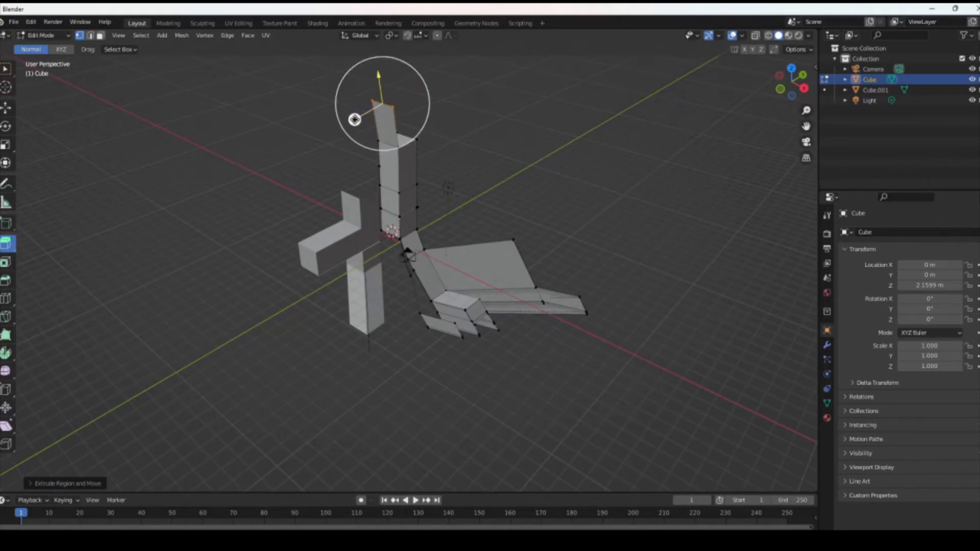
{"action": "left_click_drag", "start_coordinate": [354, 120], "coordinate": [351, 99]}
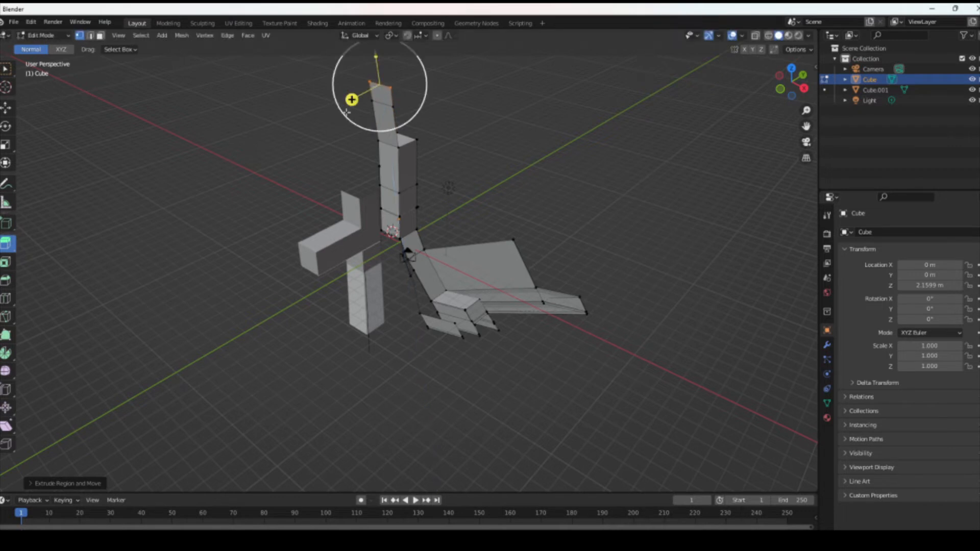
Step: Select the opposite edge of the column's top face and extrude it upward into a second slanted strip
{"action": "left_click", "coordinate": [371, 143]}
{"action": "left_click_drag", "start_coordinate": [342, 133], "coordinate": [273, 139]}
{"action": "middle_click_drag", "start_coordinate": [399, 134], "coordinate": [458, 158]}
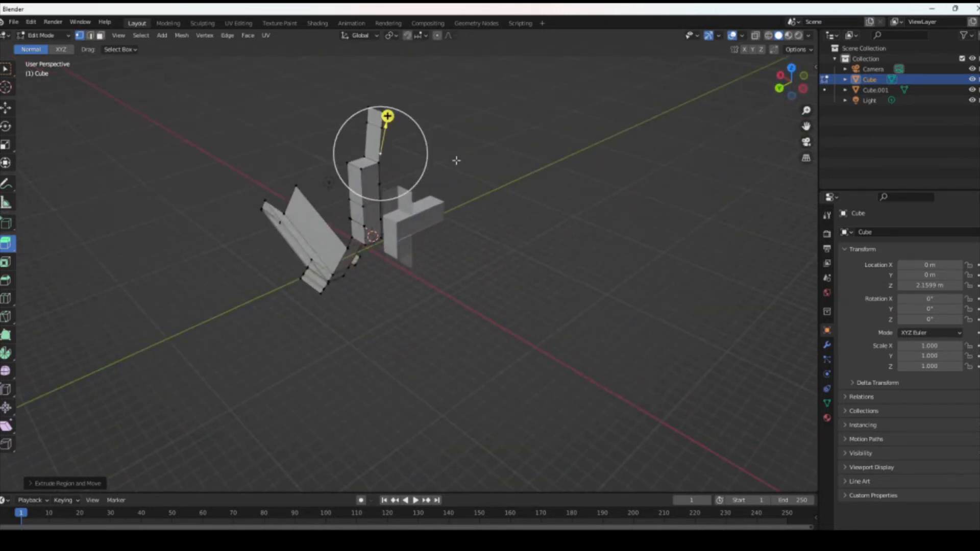
{"action": "left_click", "coordinate": [309, 159]}
{"action": "left_click_drag", "start_coordinate": [324, 145], "coordinate": [364, 187]}
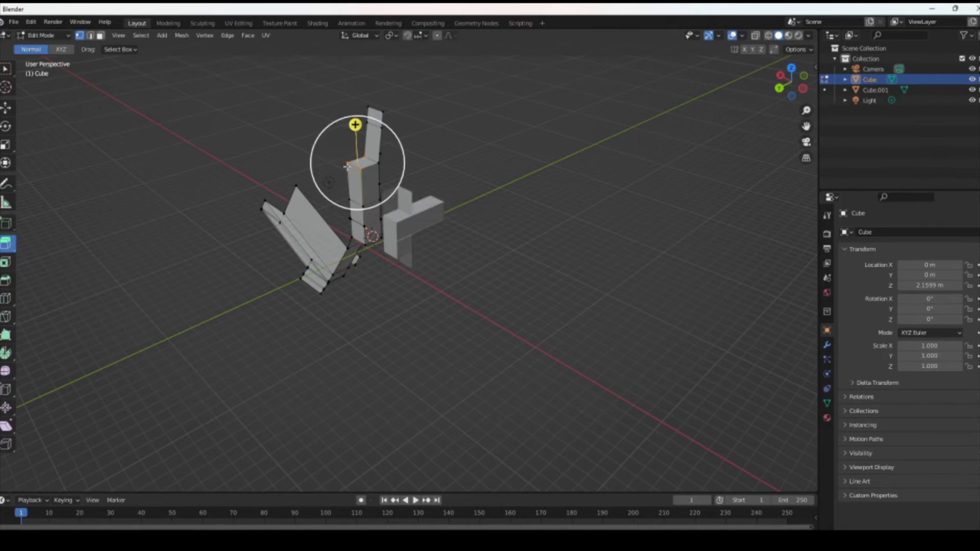
{"action": "left_click", "coordinate": [357, 149]}
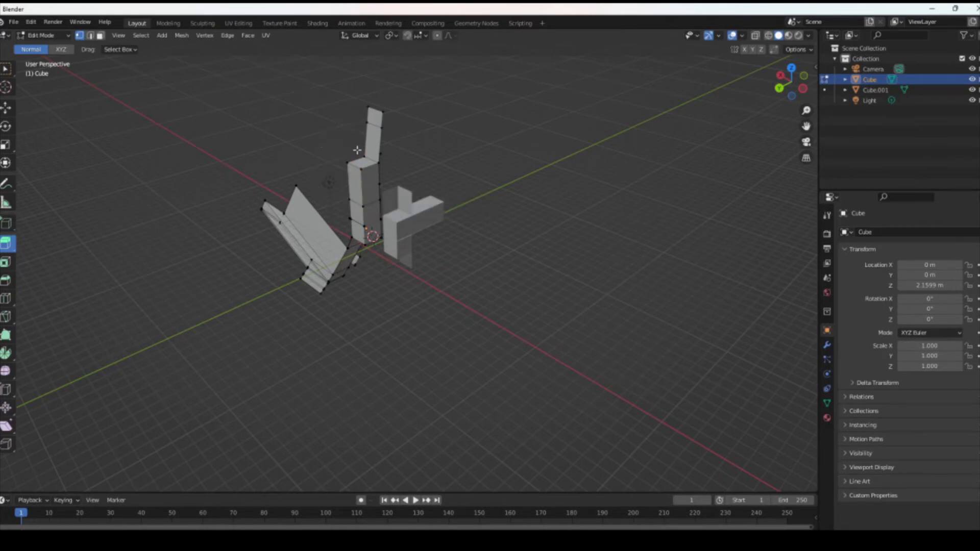
{"action": "left_click", "coordinate": [363, 171]}
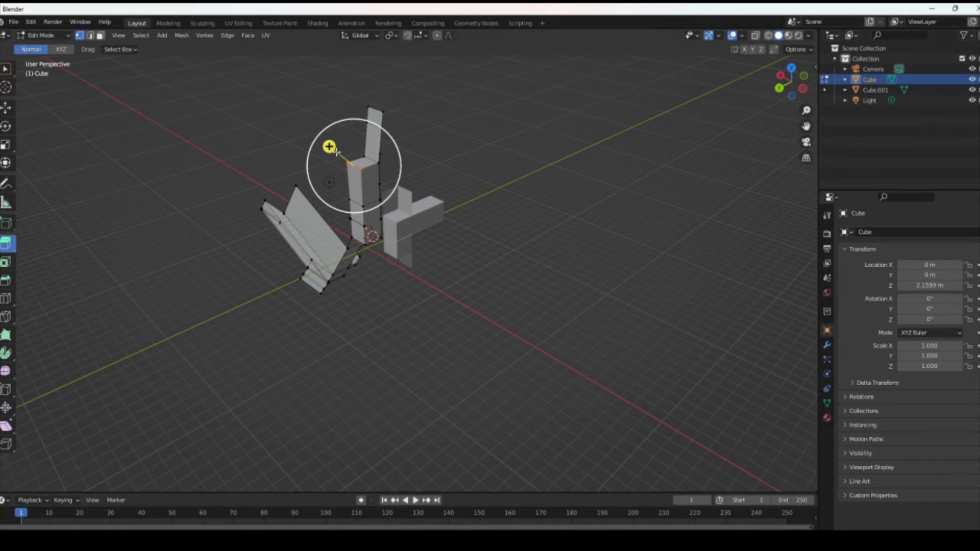
{"action": "left_click_drag", "start_coordinate": [331, 148], "coordinate": [209, 111]}
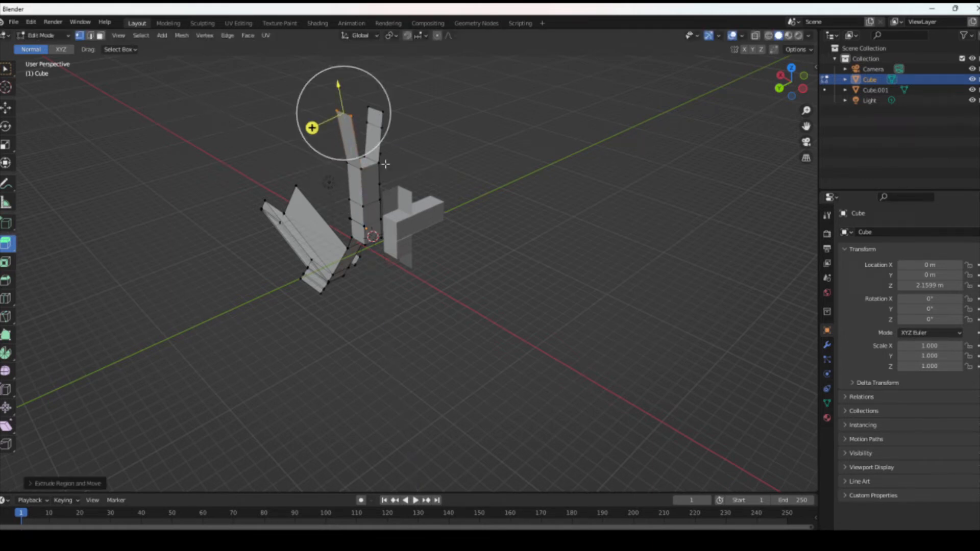
Step: Select a corner vertex of the column's top, at the base of one slanted strip, and extrude it outward
{"action": "middle_click_drag", "start_coordinate": [392, 168], "coordinate": [370, 165]}
{"action": "left_click", "coordinate": [294, 157]}
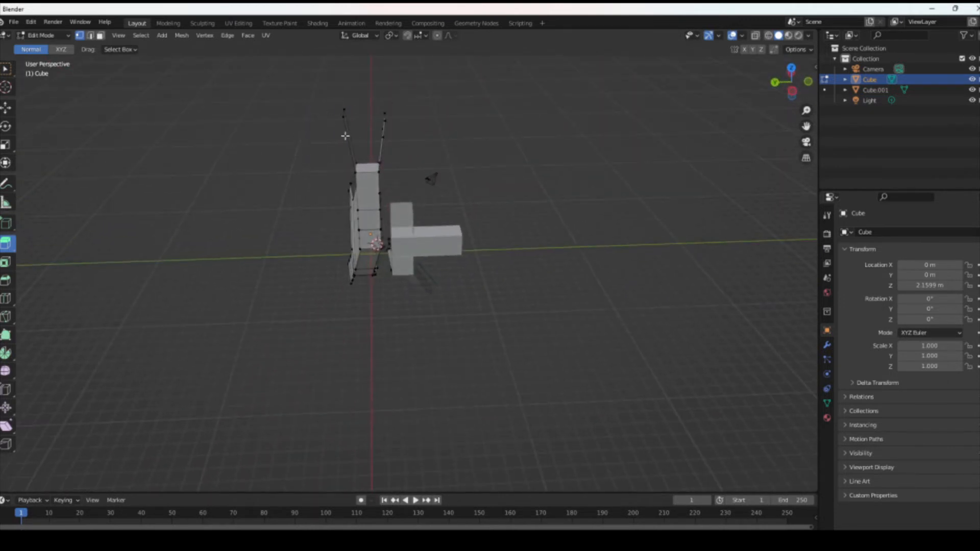
{"action": "left_click", "coordinate": [360, 174]}
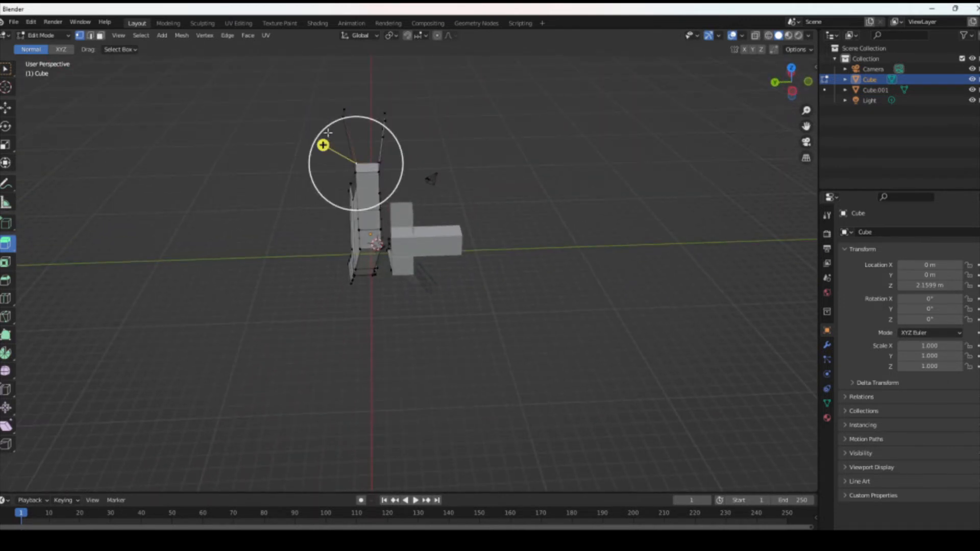
{"action": "left_click_drag", "start_coordinate": [324, 144], "coordinate": [298, 143]}
{"action": "scroll", "coordinate": [366, 263], "scroll_direction": "down", "scroll_amount": 2}
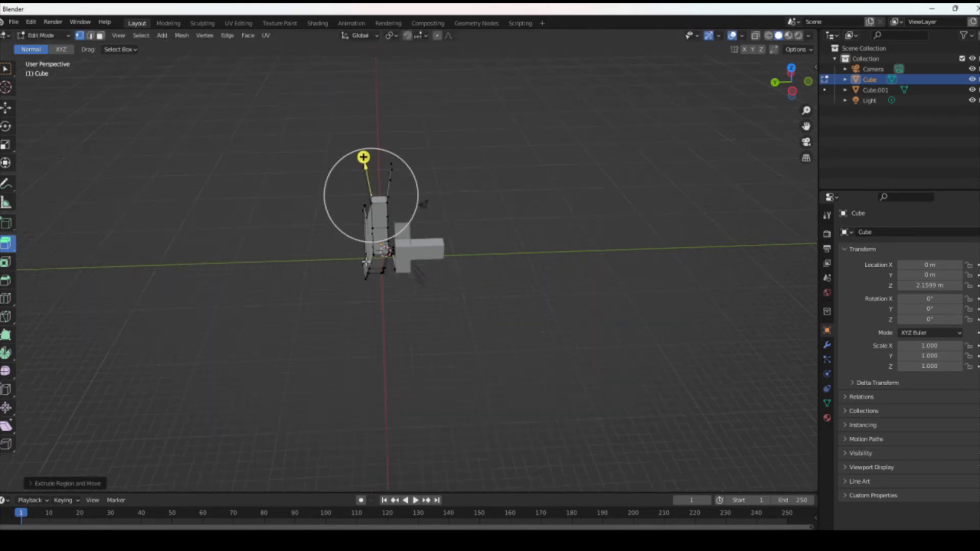
Step: Try to extrude the column's bottom edge, selected by its two corner vertices, outward and down
{"action": "scroll", "coordinate": [365, 261], "scroll_direction": "up", "scroll_amount": 6}
{"action": "middle_click_drag", "start_coordinate": [118, 242], "coordinate": [272, 173]}
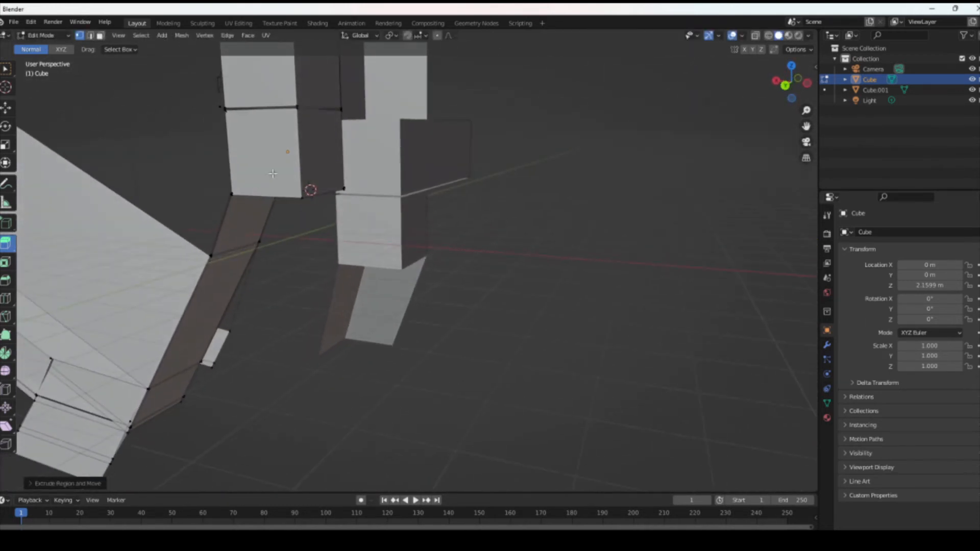
{"action": "left_click", "coordinate": [296, 193]}
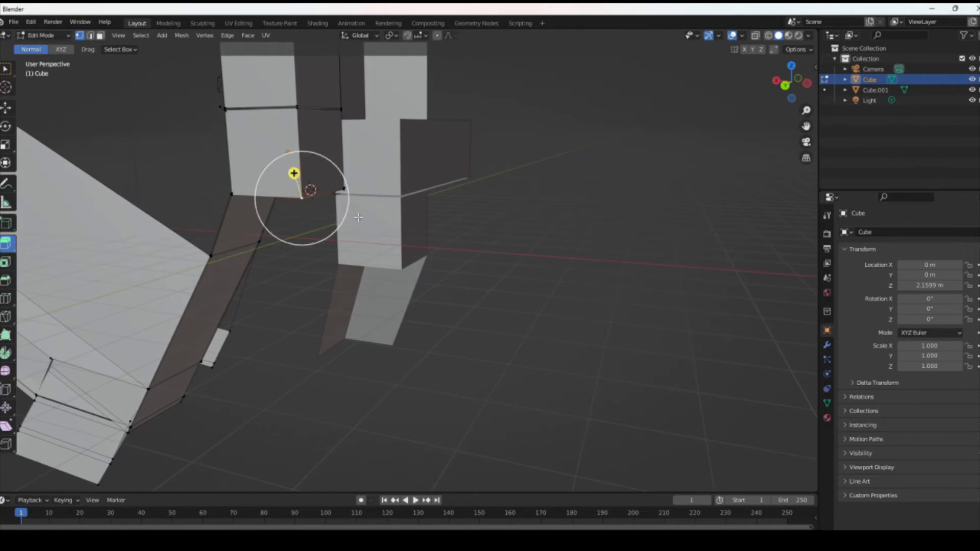
{"action": "left_click", "coordinate": [344, 188], "text": "shift"}
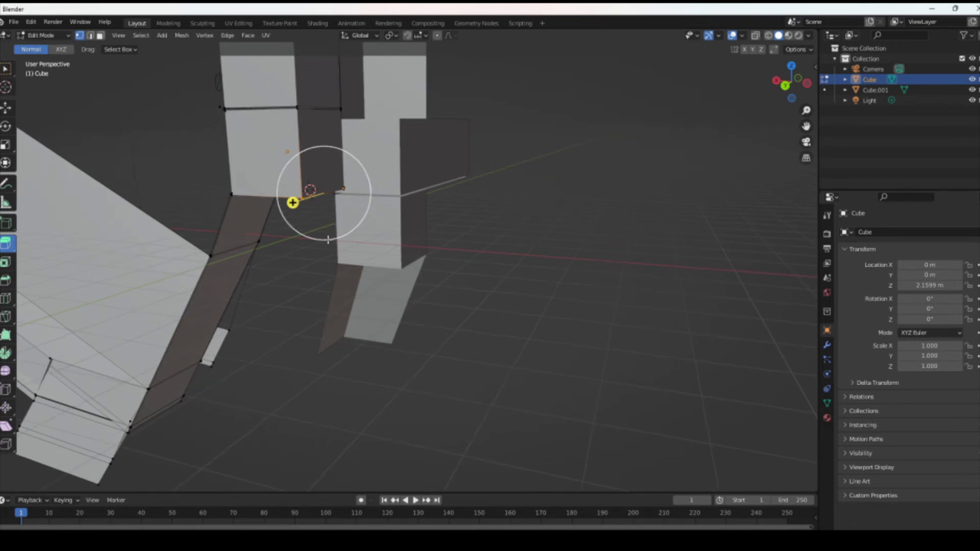
{"action": "middle_click_drag", "start_coordinate": [292, 207], "coordinate": [262, 207]}
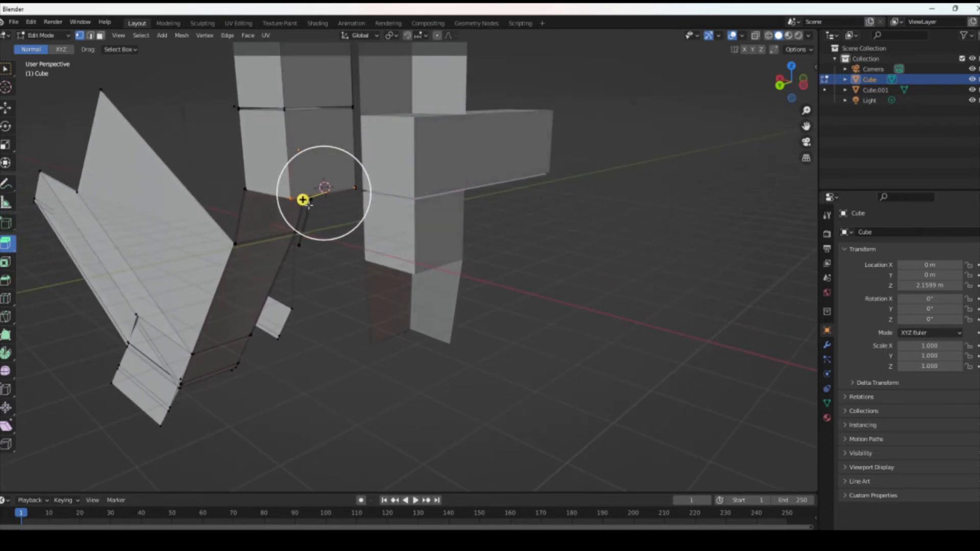
{"action": "left_click_drag", "start_coordinate": [303, 200], "coordinate": [343, 225]}
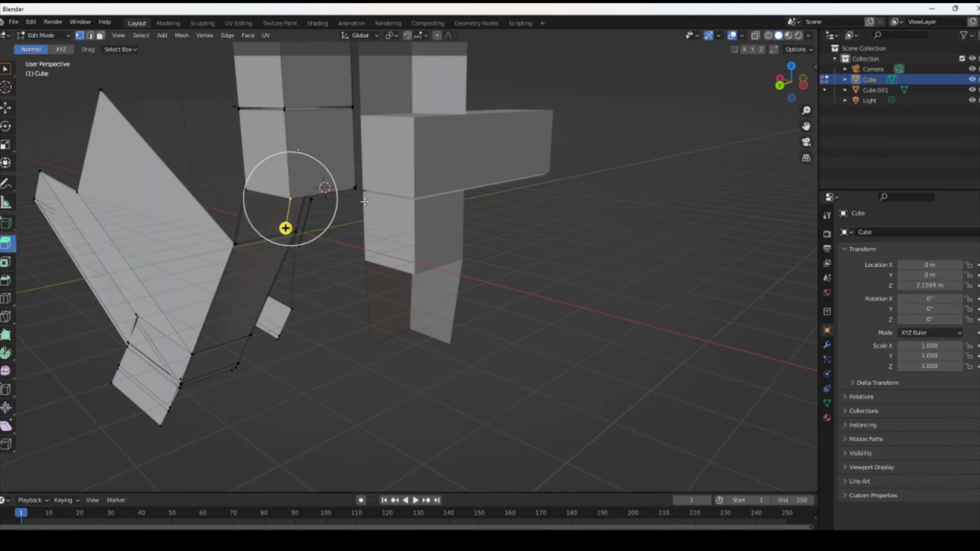
Step: Box-select the vertices around the column's underside, extrude them a short distance outward and down, and clear the selection
{"action": "left_click", "coordinate": [345, 221]}
{"action": "left_click_drag", "start_coordinate": [363, 226], "coordinate": [237, 173]}
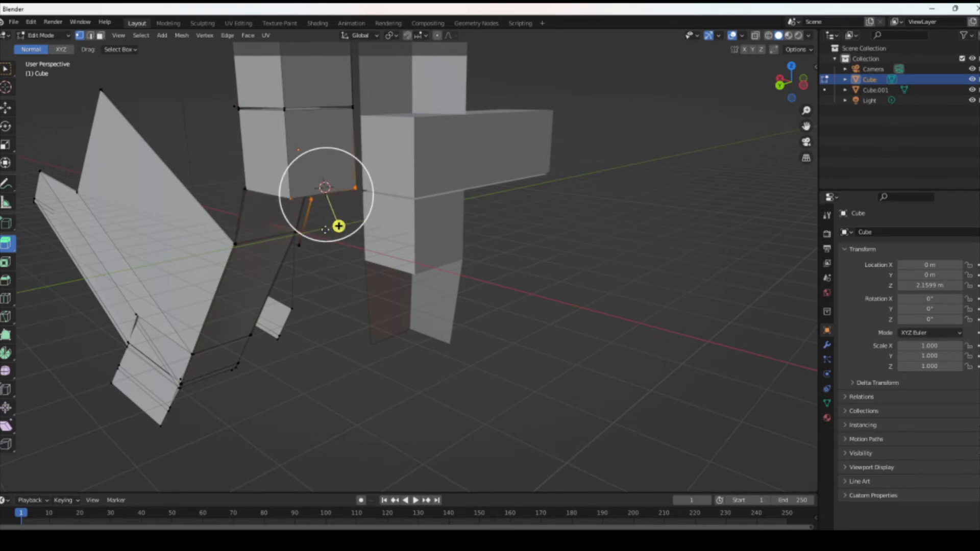
{"action": "left_click_drag", "start_coordinate": [339, 226], "coordinate": [350, 260]}
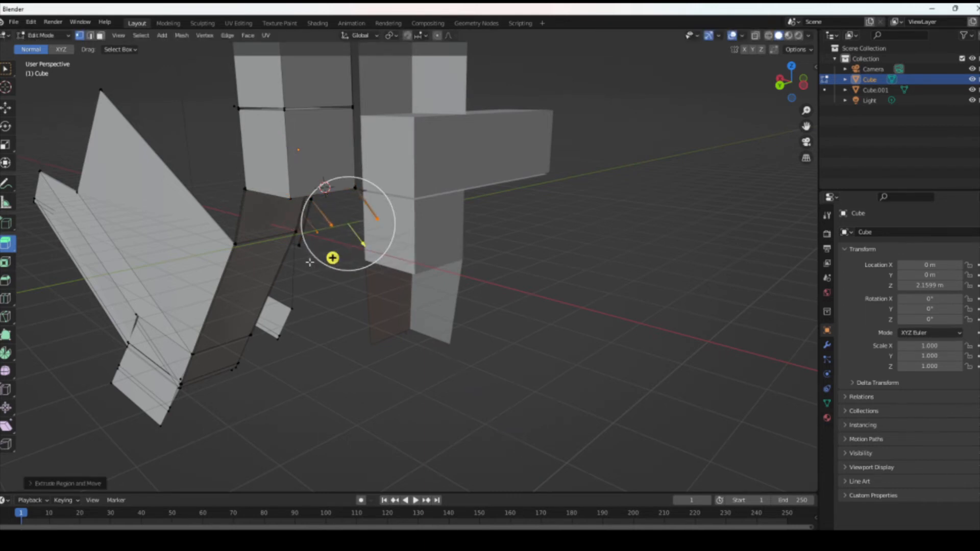
{"action": "left_click", "coordinate": [325, 187]}
{"action": "key", "text": "alt+a"}
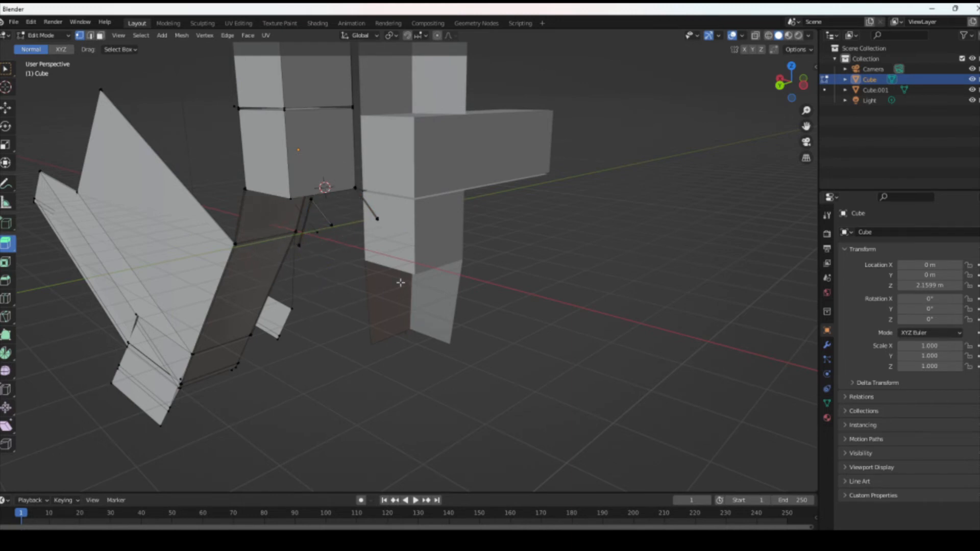
{"action": "left_click_drag", "start_coordinate": [606, 205], "coordinate": [412, 142]}
{"action": "left_click_drag", "start_coordinate": [358, 277], "coordinate": [238, 138]}
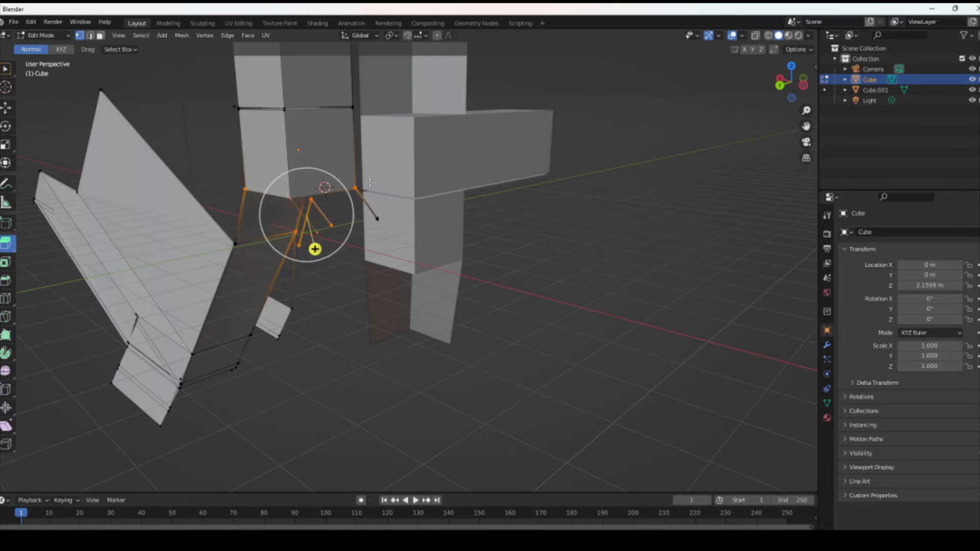
{"action": "left_click", "coordinate": [347, 225]}
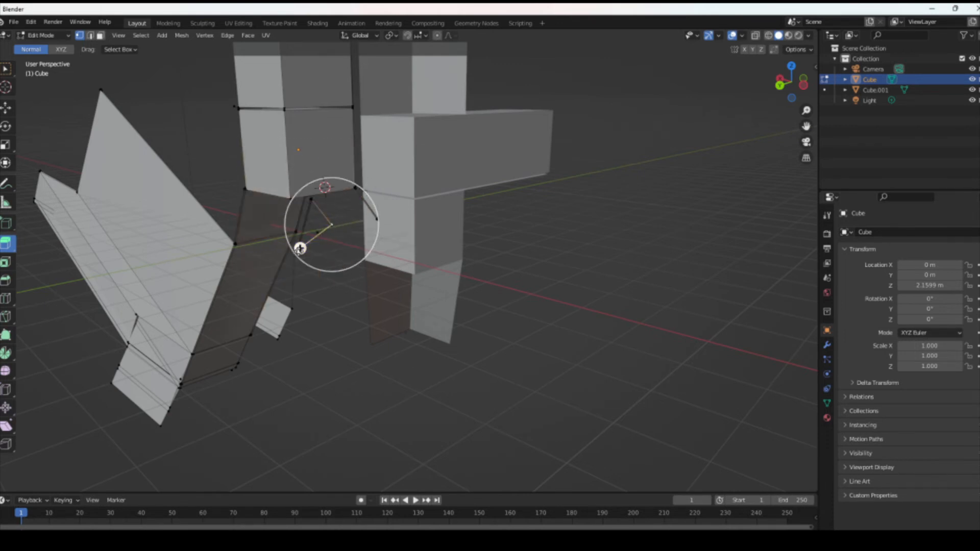
{"action": "left_click", "coordinate": [296, 231]}
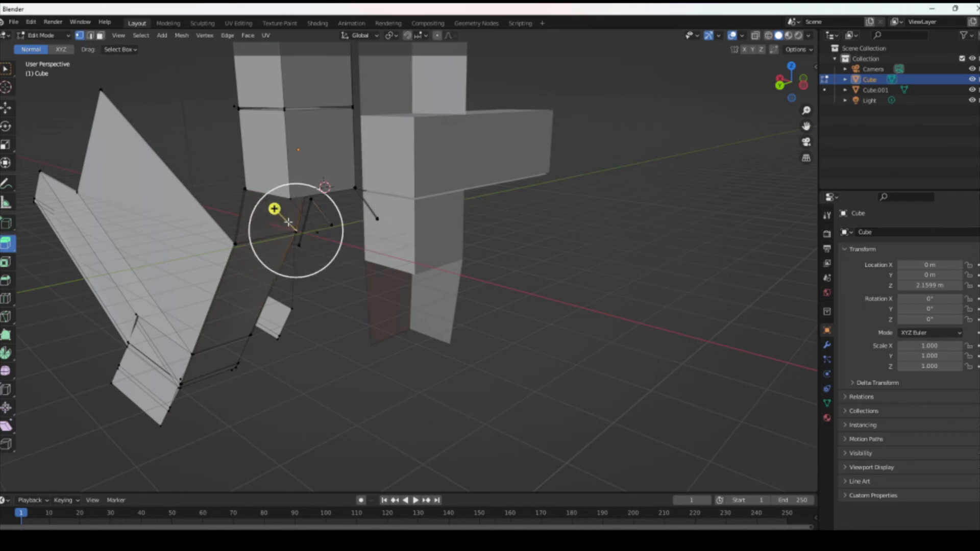
{"action": "left_click", "coordinate": [337, 222]}
{"action": "left_click", "coordinate": [353, 279]}
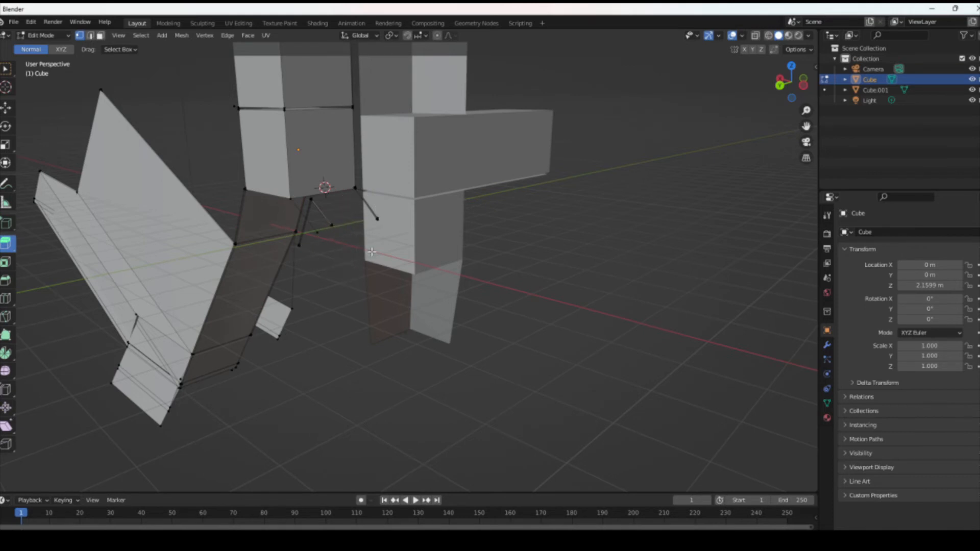
Step: Try to extrude the leg's upper vertex just beneath the column
{"action": "left_click_drag", "start_coordinate": [372, 259], "coordinate": [231, 181]}
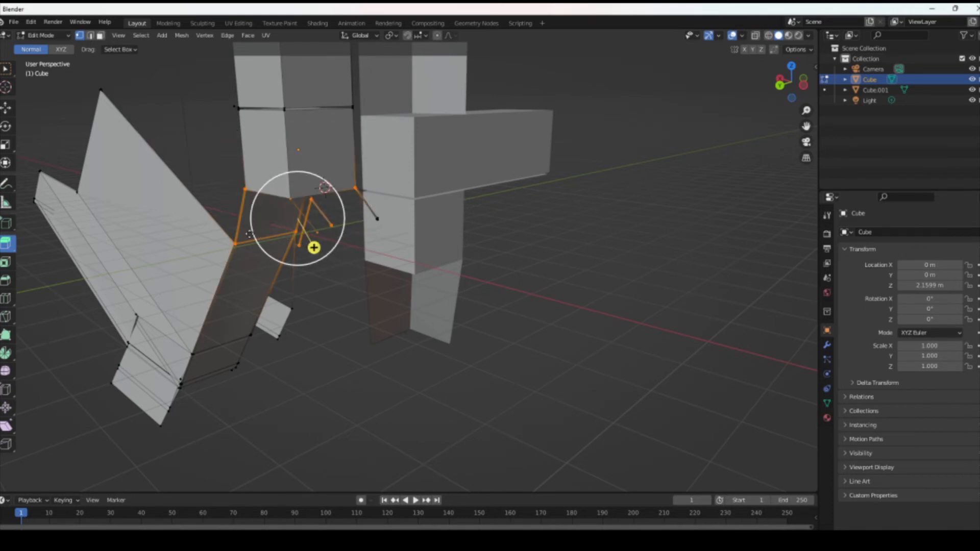
{"action": "left_click", "coordinate": [264, 235]}
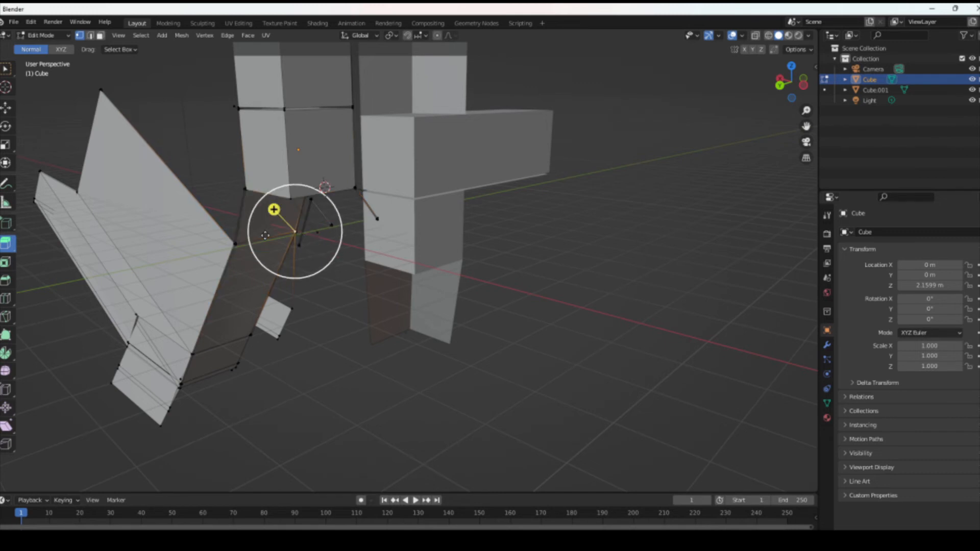
{"action": "left_click", "coordinate": [273, 261]}
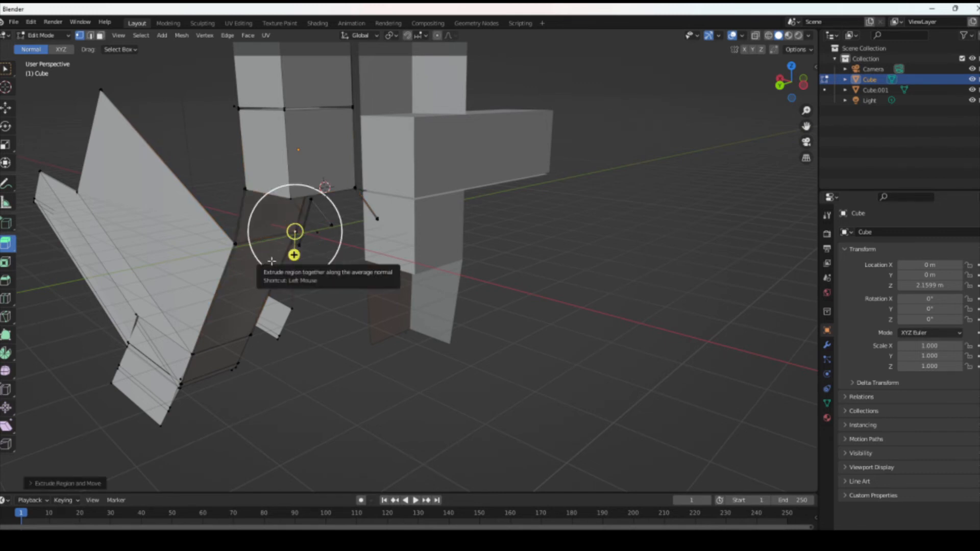
{"action": "left_click", "coordinate": [318, 206]}
{"action": "left_click", "coordinate": [345, 201]}
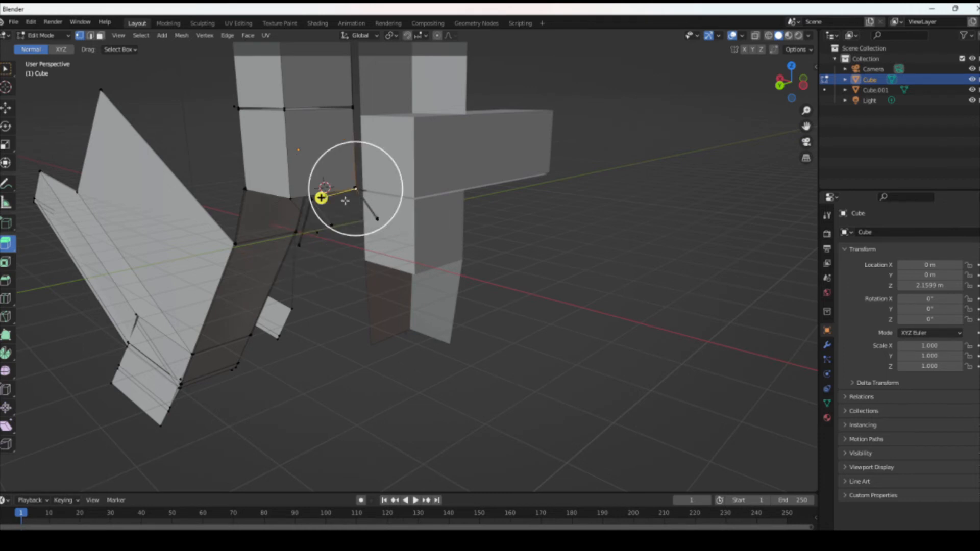
{"action": "left_click", "coordinate": [367, 151]}
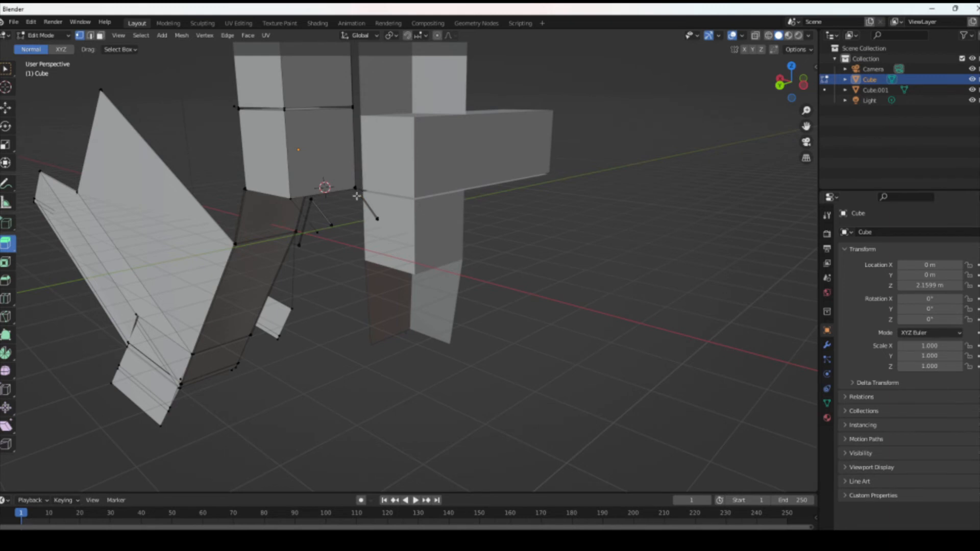
Step: Box-select the vertices beneath the column and extrude them into a long beam slanting down across the large plate
{"action": "left_click_drag", "start_coordinate": [369, 240], "coordinate": [230, 171]}
{"action": "key", "text": "c"}
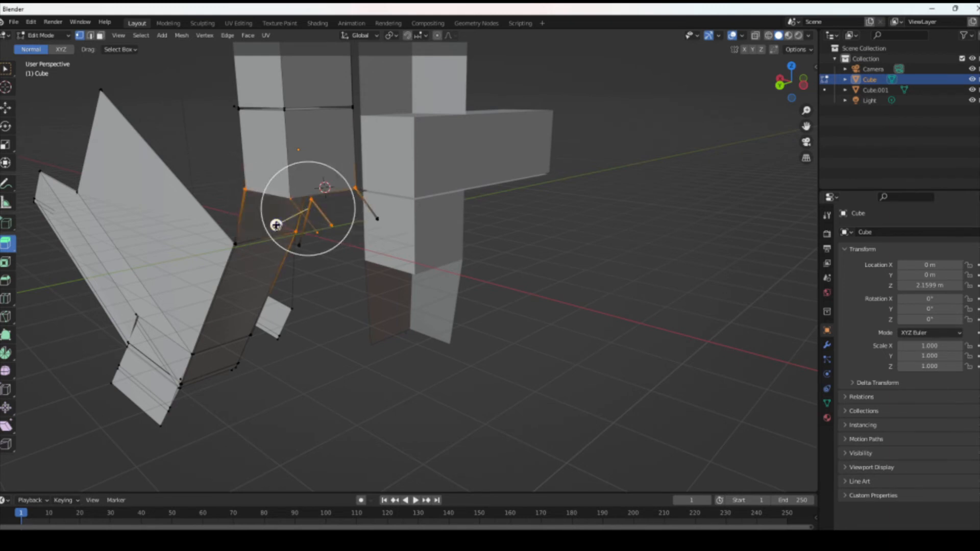
{"action": "left_click_drag", "start_coordinate": [276, 225], "coordinate": [127, 318]}
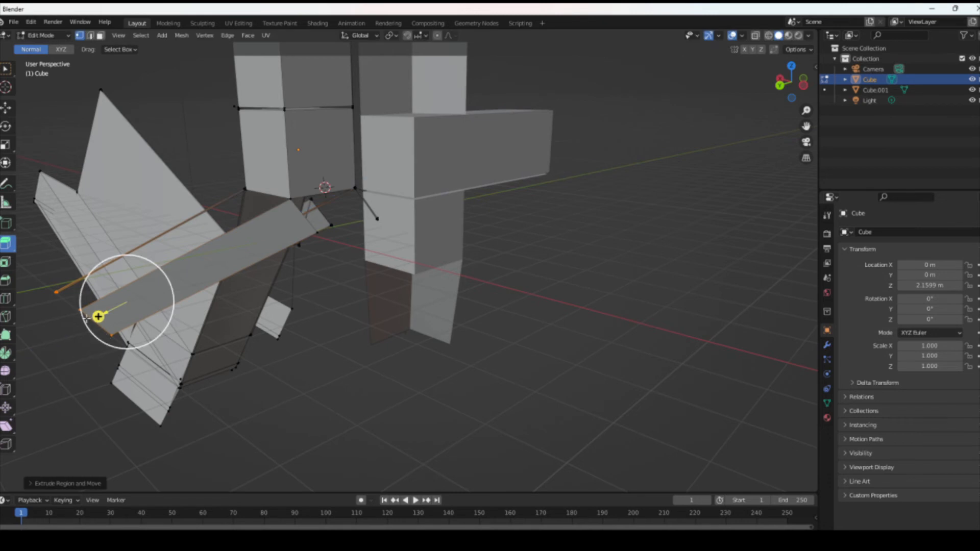
{"action": "left_click", "coordinate": [98, 317]}
Step: Try to extrude a single vertex near the long beam's lower end
{"action": "left_click", "coordinate": [86, 335]}
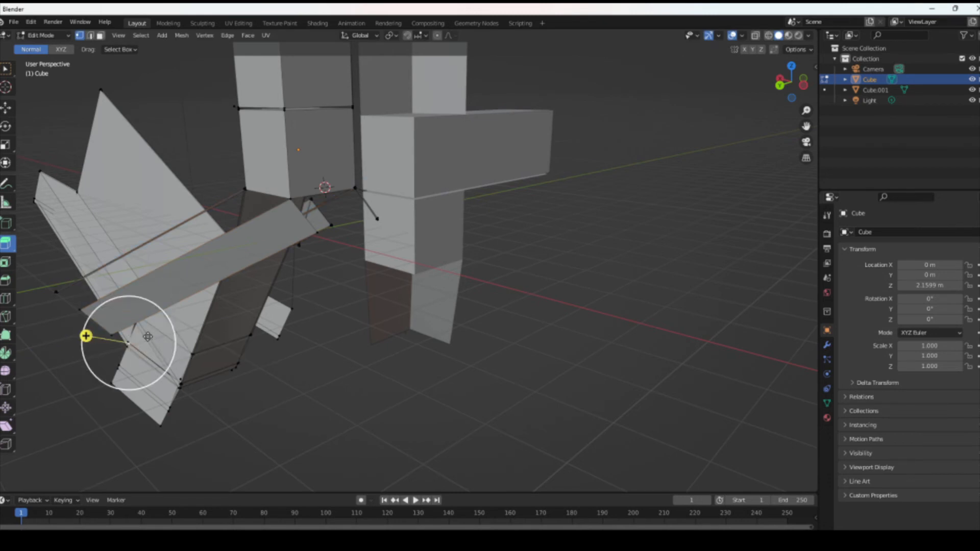
{"action": "left_click", "coordinate": [168, 324]}
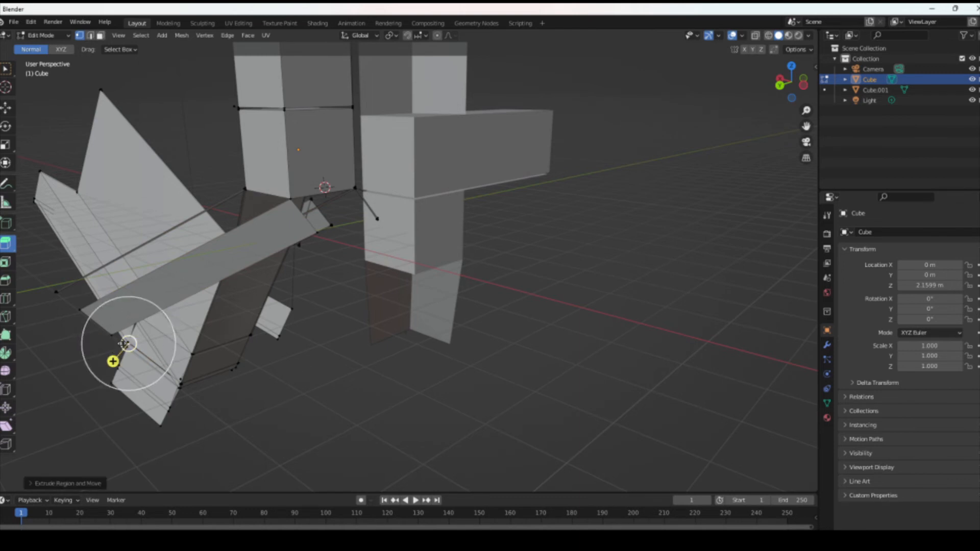
{"action": "left_click_drag", "start_coordinate": [127, 342], "coordinate": [125, 342]}
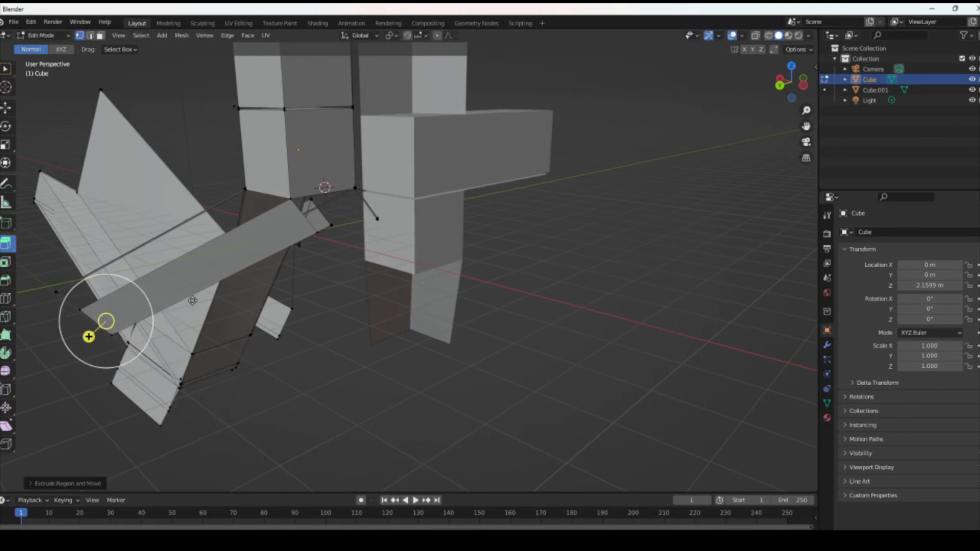
{"action": "left_click", "coordinate": [289, 257]}
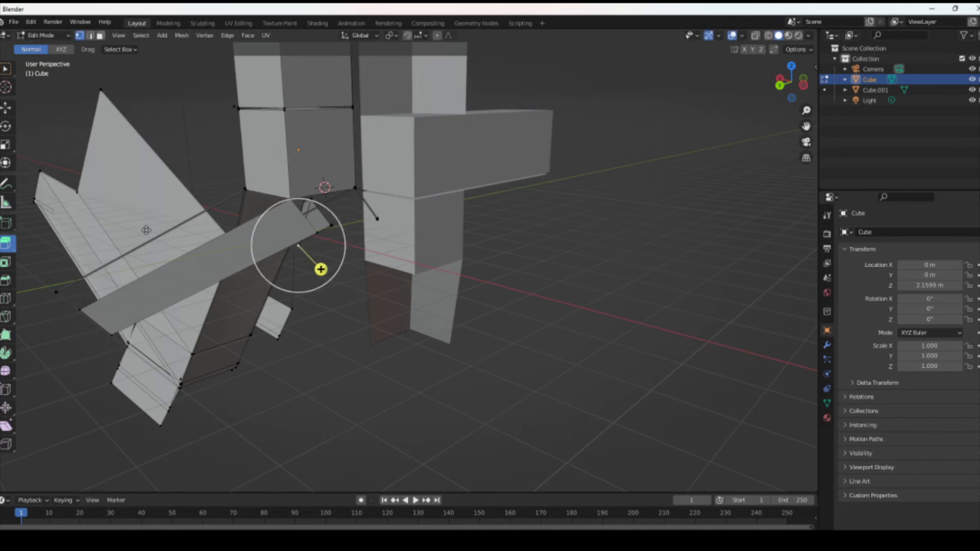
Step: Select the long beam's end edge, extrude it slightly further outward, and extrude it again toward the plate's lowest tip
{"action": "left_click_drag", "start_coordinate": [123, 341], "coordinate": [53, 290]}
{"action": "left_click", "coordinate": [114, 322]}
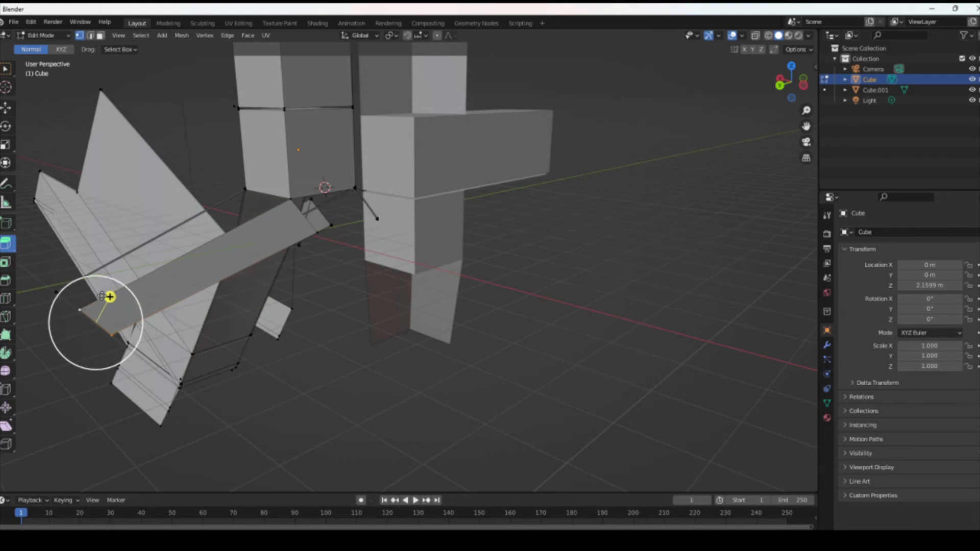
{"action": "left_click_drag", "start_coordinate": [125, 308], "coordinate": [119, 361]}
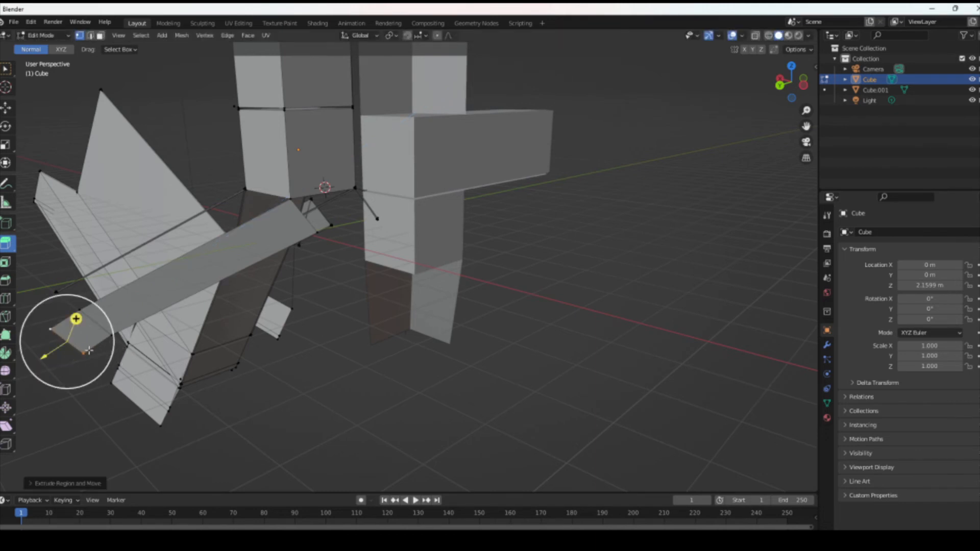
{"action": "left_click_drag", "start_coordinate": [41, 359], "coordinate": [162, 430]}
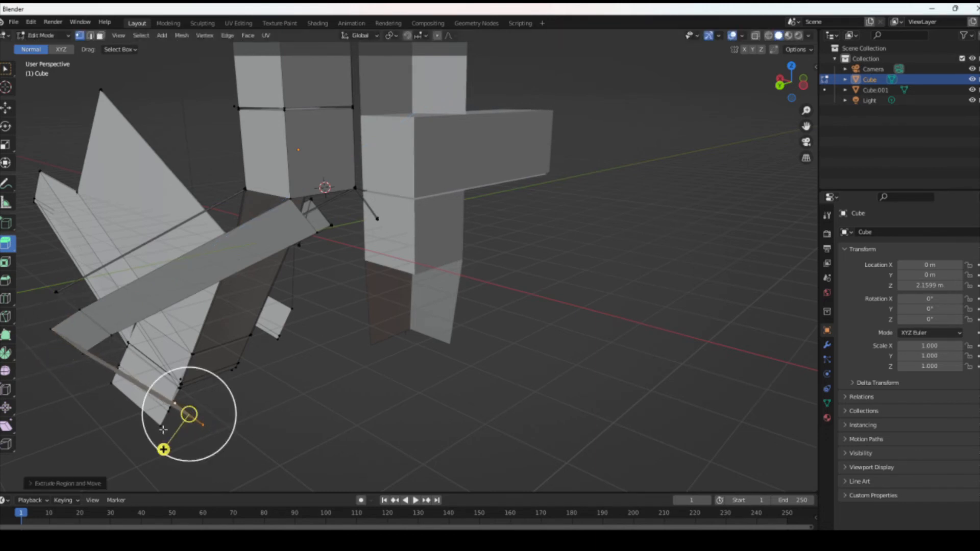
Step: Select the outer end vertex of the new thin strip and extrude it a short distance upward
{"action": "left_click", "coordinate": [194, 408]}
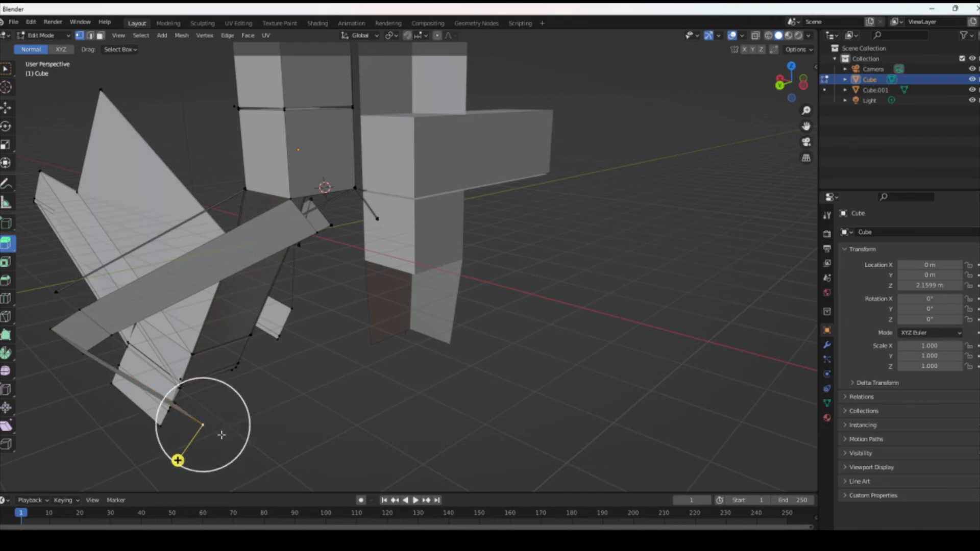
{"action": "left_click_drag", "start_coordinate": [178, 460], "coordinate": [252, 433]}
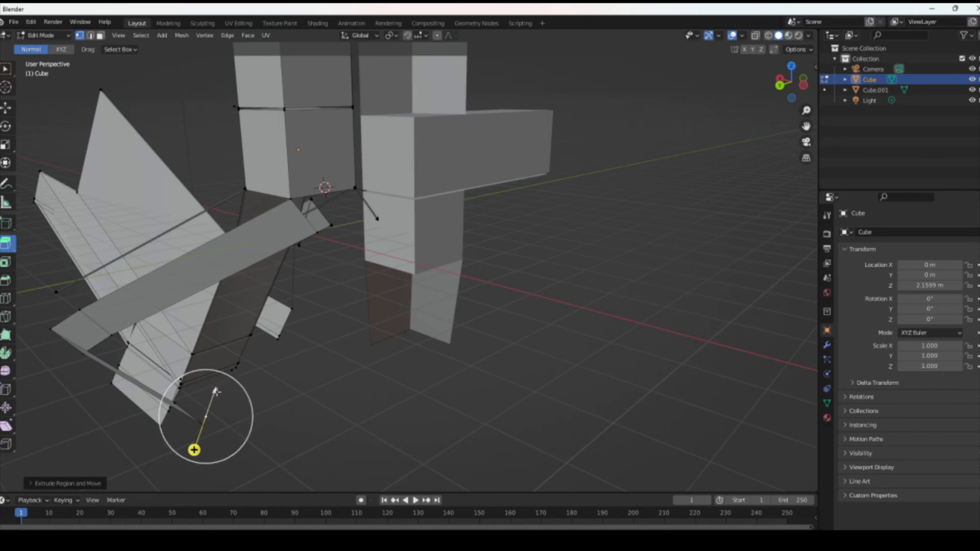
{"action": "left_click_drag", "start_coordinate": [214, 390], "coordinate": [241, 372]}
Step: Box-select the vertices around the plate's lowest tip, extrude them sideways into long parallel beams, and switch to Object Mode
{"action": "left_click_drag", "start_coordinate": [204, 448], "coordinate": [141, 361]}
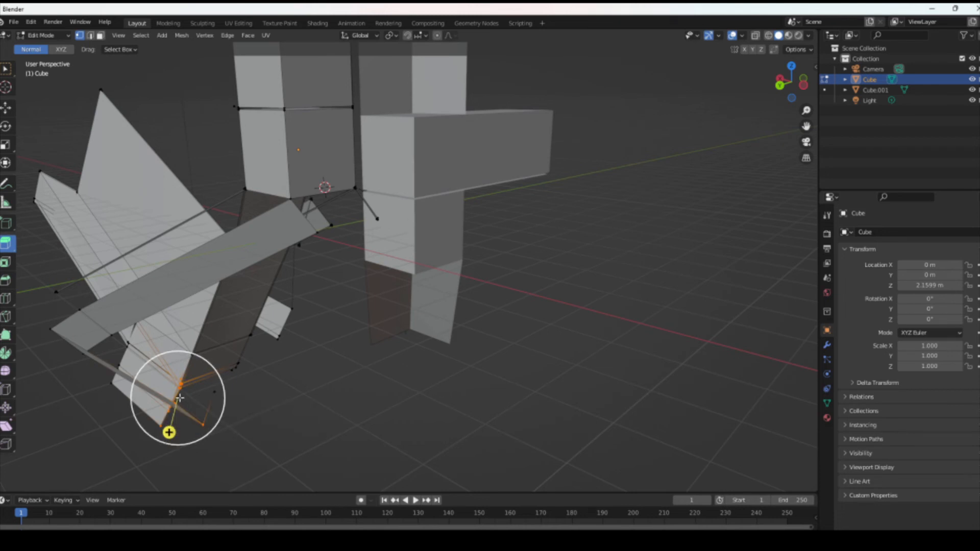
{"action": "left_click_drag", "start_coordinate": [178, 397], "coordinate": [453, 395]}
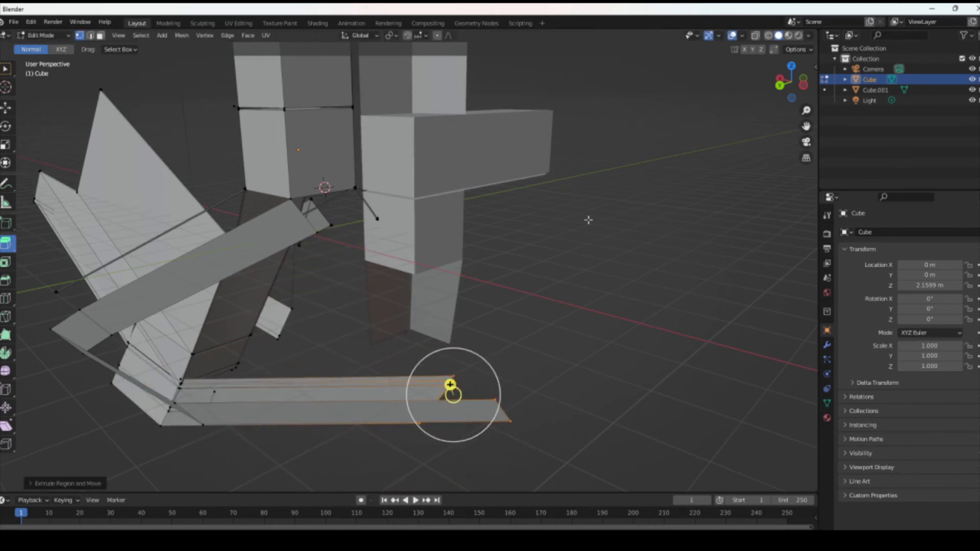
{"action": "middle_click_drag", "start_coordinate": [451, 384], "coordinate": [441, 430]}
{"action": "left_click", "coordinate": [57, 36]}
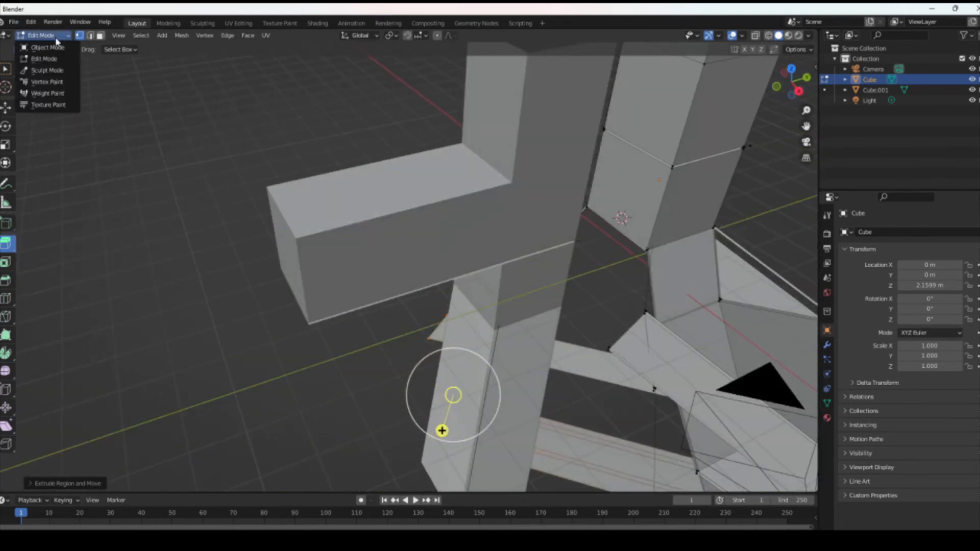
{"action": "left_click", "coordinate": [46, 25]}
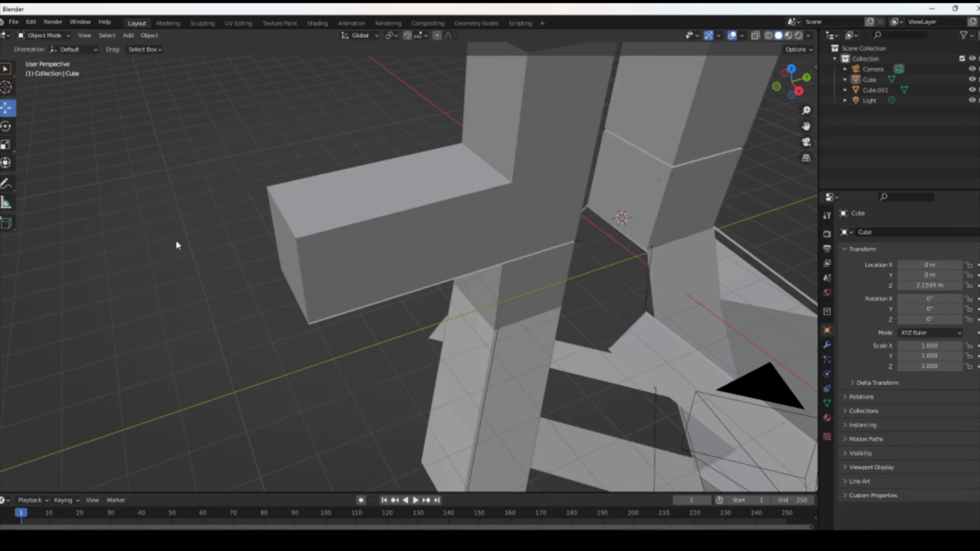
Step: Select the duplicated cube Cube.001 with the long beam and switch it to Edit Mode
{"action": "scroll", "coordinate": [319, 163], "scroll_direction": "down", "scroll_amount": 1}
{"action": "middle_click_drag", "start_coordinate": [136, 123], "coordinate": [330, 141]}
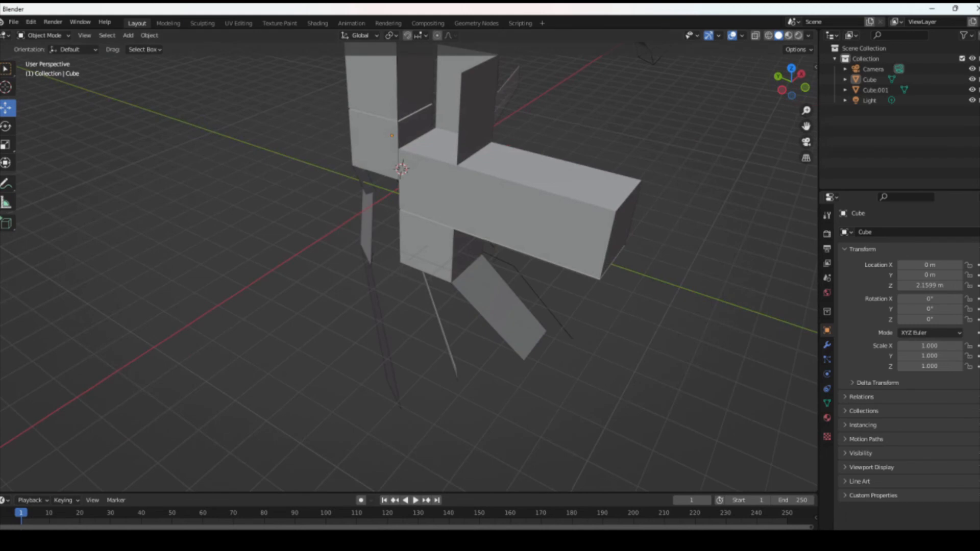
{"action": "left_click", "coordinate": [5, 68]}
{"action": "left_click", "coordinate": [520, 234]}
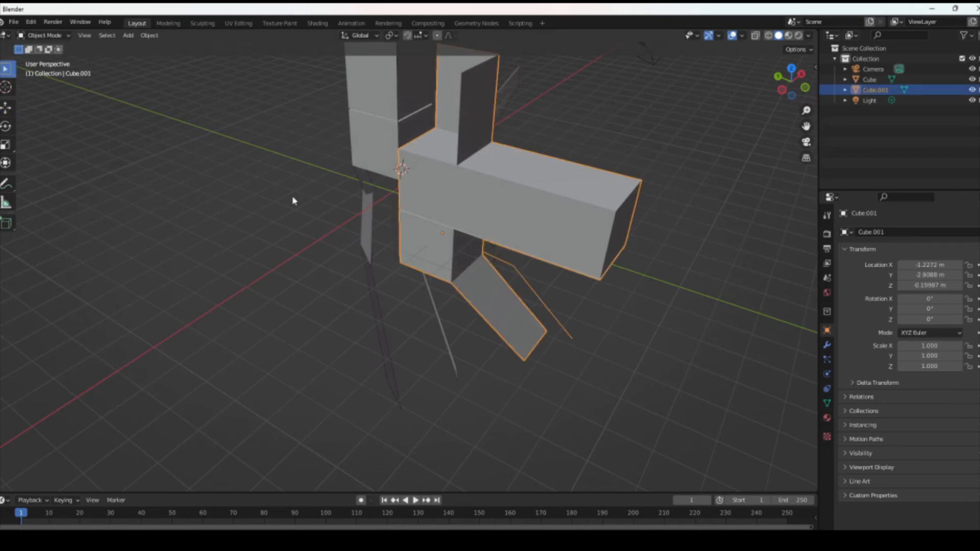
{"action": "key", "text": "Tab"}
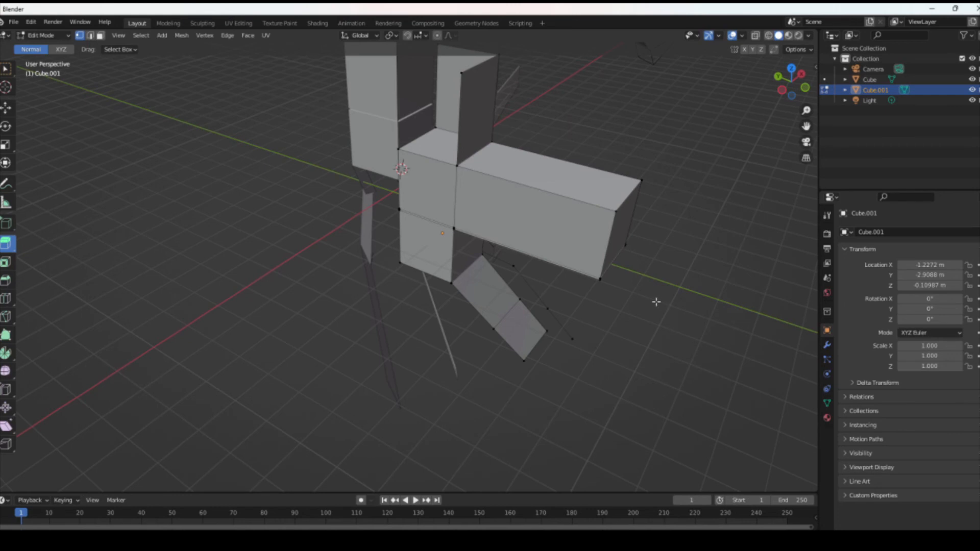
Step: Select the two vertices of one vertical edge on the beam's end face and extrude them outward twice into a side flap
{"action": "middle_click_drag", "start_coordinate": [657, 301], "coordinate": [539, 228]}
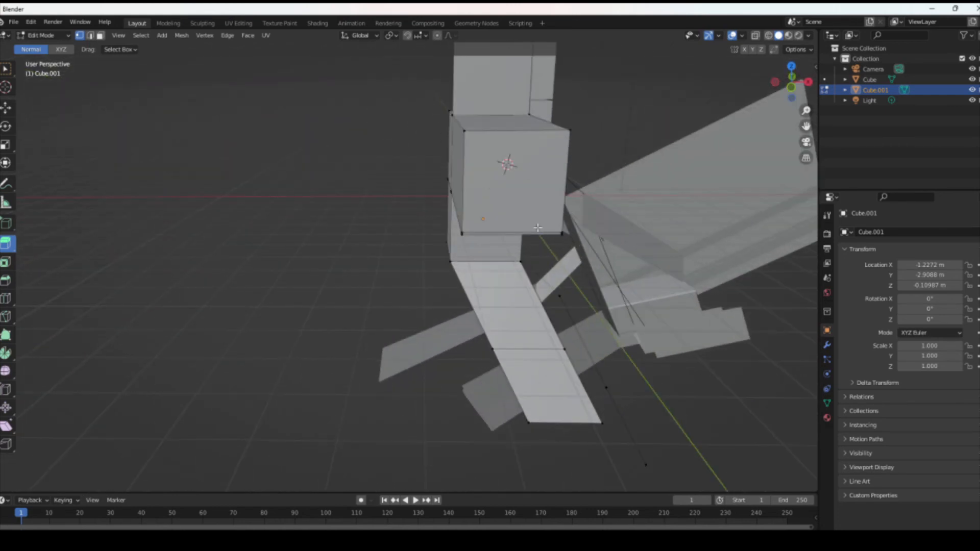
{"action": "left_click", "coordinate": [463, 130]}
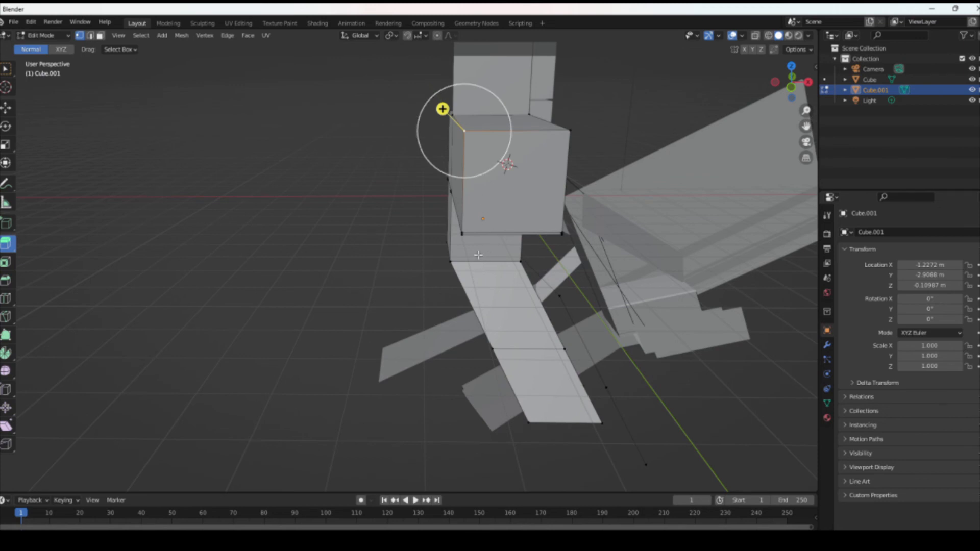
{"action": "left_click", "coordinate": [462, 232], "text": "shift"}
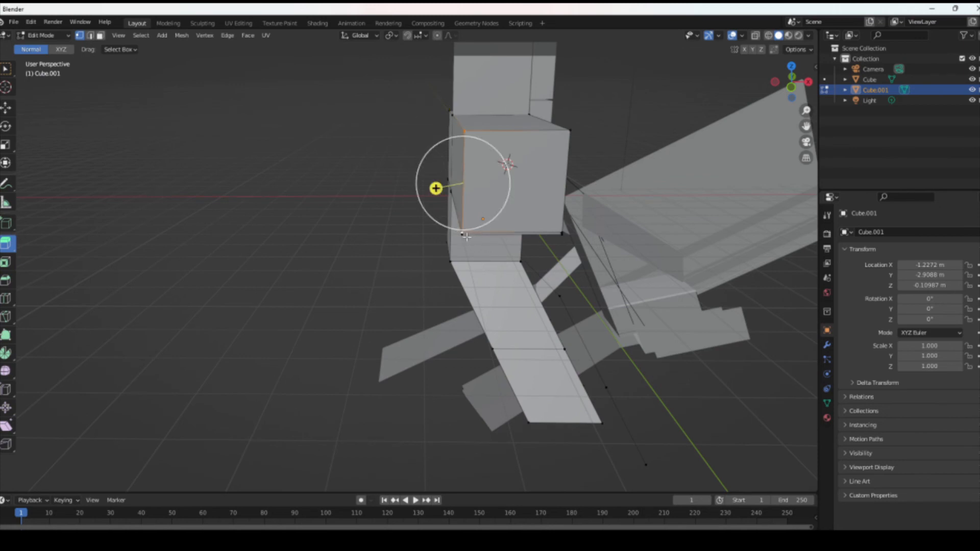
{"action": "left_click_drag", "start_coordinate": [436, 188], "coordinate": [328, 234]}
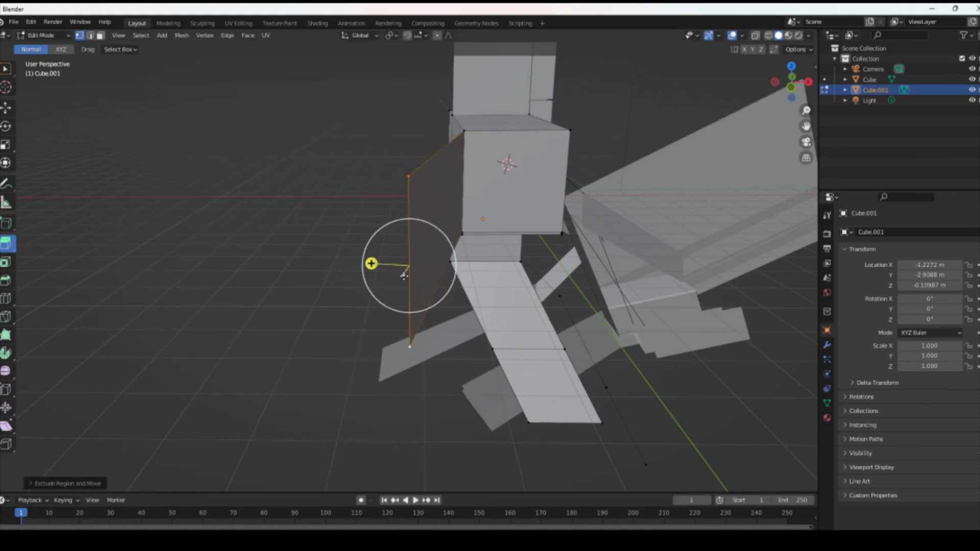
{"action": "left_click_drag", "start_coordinate": [403, 276], "coordinate": [426, 297]}
{"action": "left_click_drag", "start_coordinate": [366, 271], "coordinate": [351, 304]}
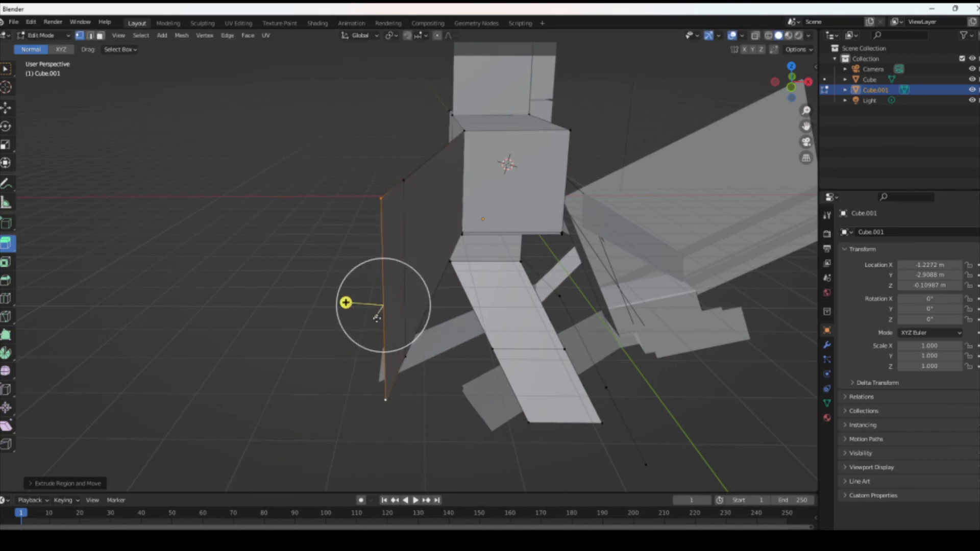
Step: Box-select the vertices at the new flap's outer end and extrude them into a long leg
{"action": "middle_click_drag", "start_coordinate": [379, 299], "coordinate": [364, 339]}
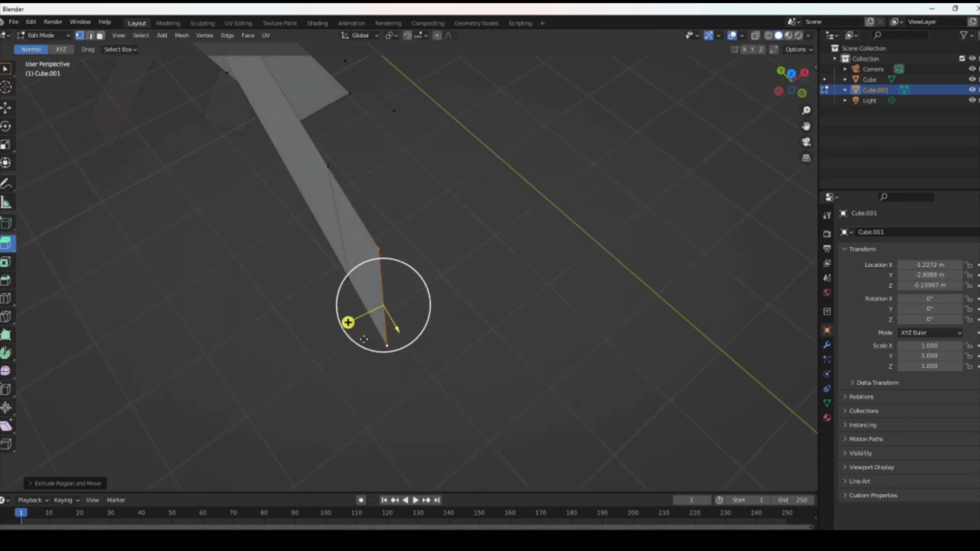
{"action": "left_click", "coordinate": [417, 297]}
{"action": "left_click_drag", "start_coordinate": [438, 378], "coordinate": [305, 192]}
{"action": "left_click_drag", "start_coordinate": [334, 313], "coordinate": [170, 339]}
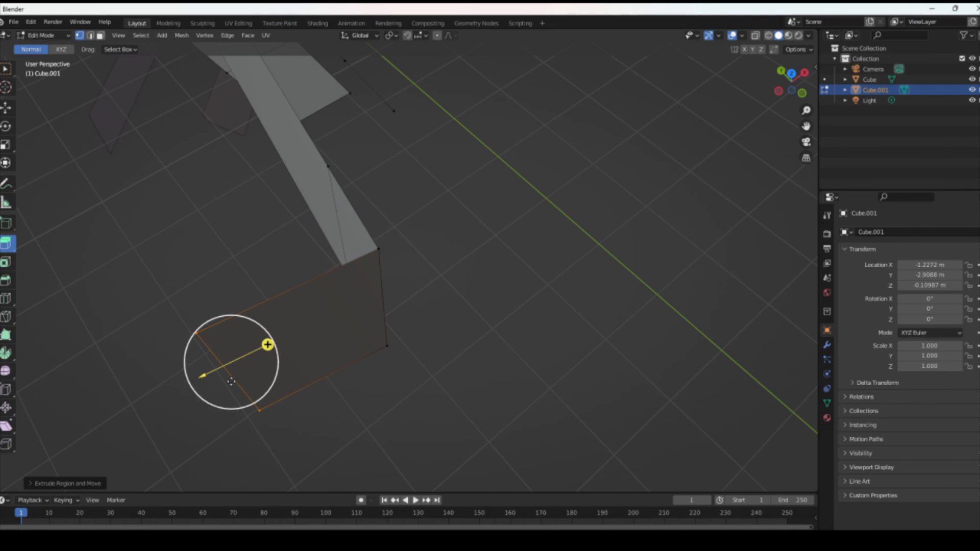
{"action": "left_click_drag", "start_coordinate": [199, 379], "coordinate": [206, 377]}
Step: Box-select all vertices at the free end of the new leg and extrude them further to lengthen it
{"action": "middle_click_drag", "start_coordinate": [245, 350], "coordinate": [320, 355]}
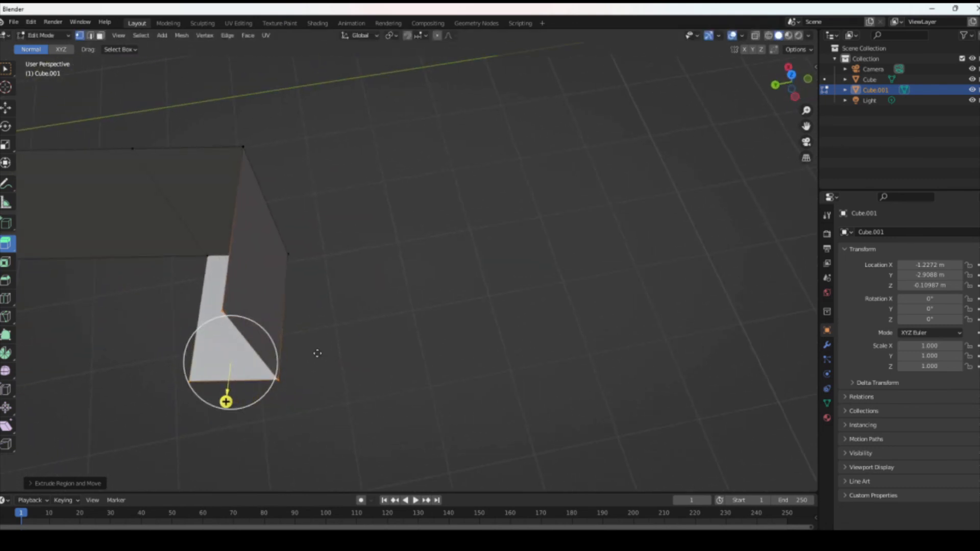
{"action": "left_click", "coordinate": [278, 376]}
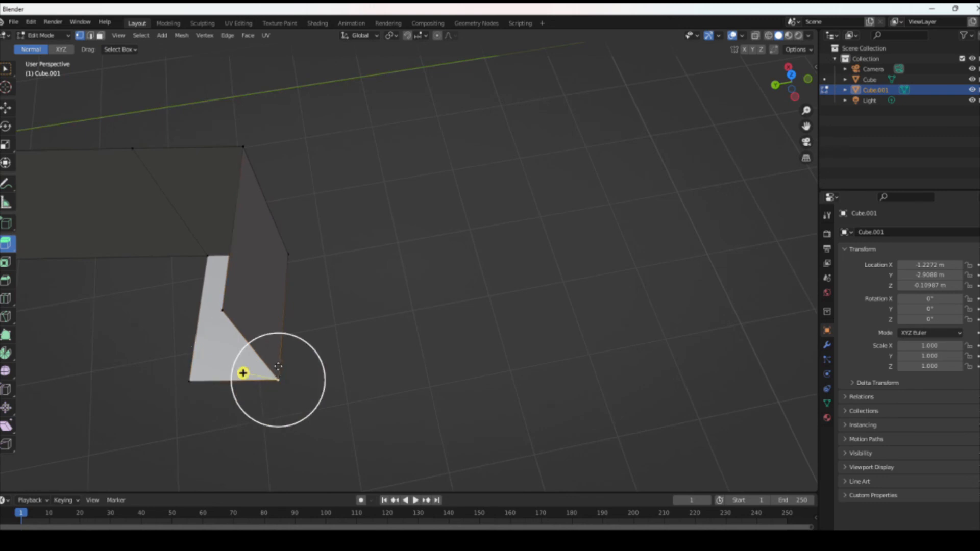
{"action": "left_click_drag", "start_coordinate": [360, 408], "coordinate": [134, 272]}
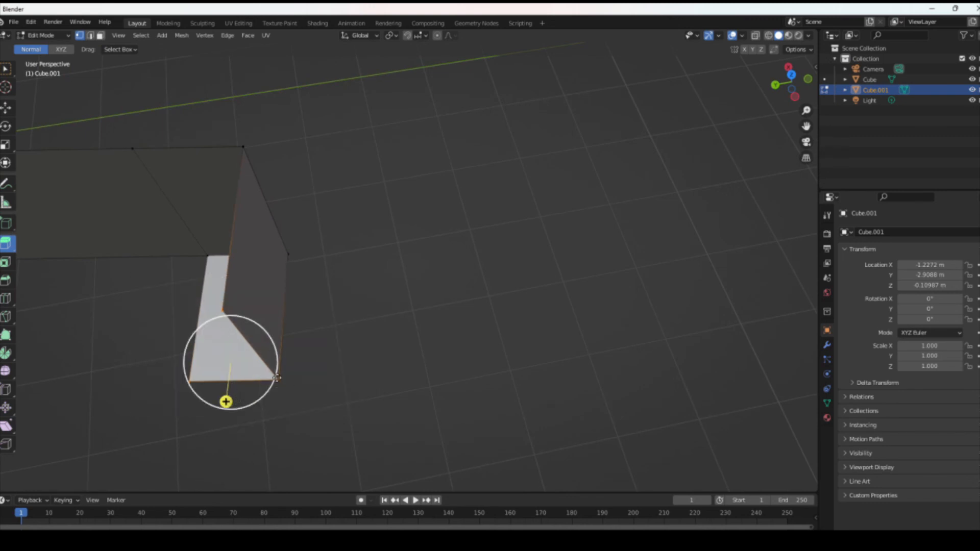
{"action": "left_click", "coordinate": [272, 362]}
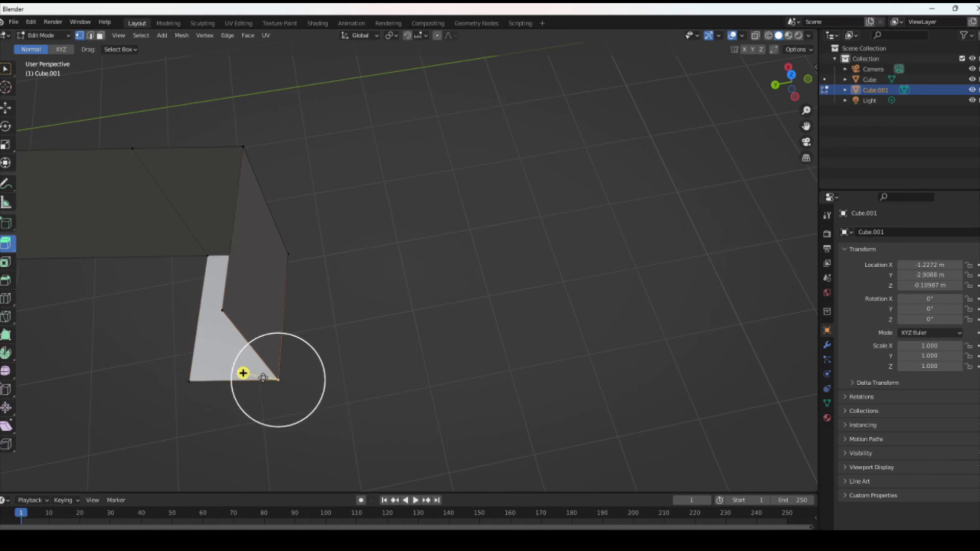
{"action": "left_click_drag", "start_coordinate": [361, 409], "coordinate": [92, 273]}
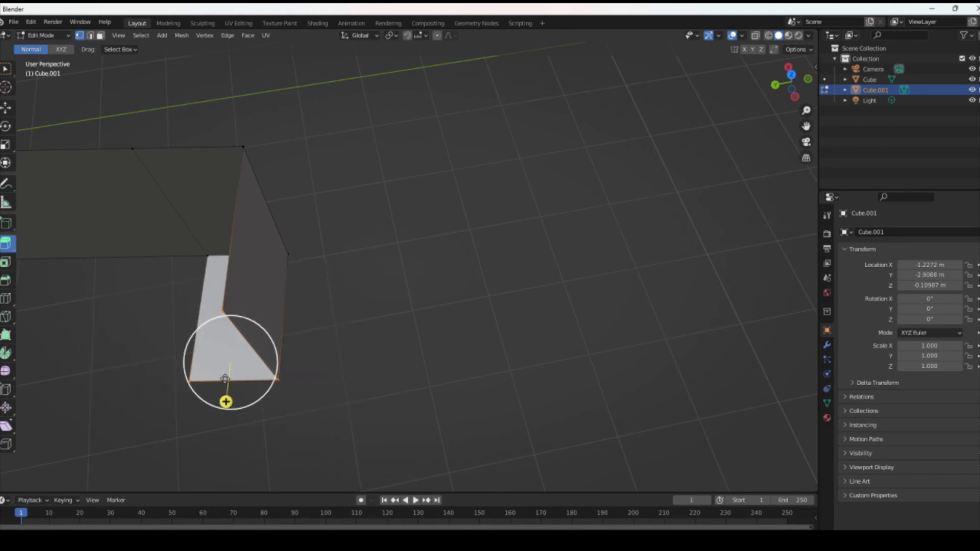
{"action": "left_click_drag", "start_coordinate": [225, 401], "coordinate": [204, 466]}
Step: Box-select the lengthened leg's end section and extrude it sideways into a long, wide arm
{"action": "left_click_drag", "start_coordinate": [311, 455], "coordinate": [151, 361]}
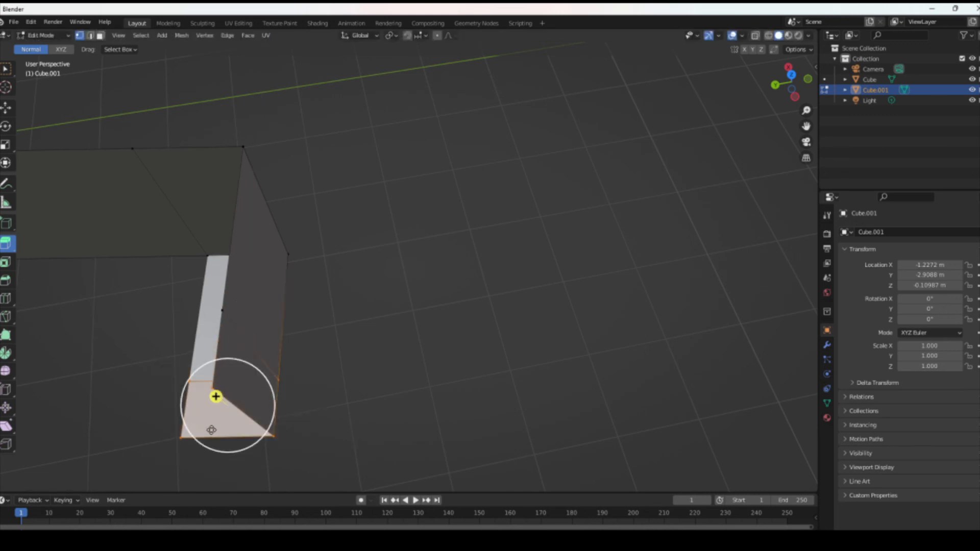
{"action": "left_click", "coordinate": [216, 397]}
{"action": "left_click_drag", "start_coordinate": [213, 395], "coordinate": [312, 428]}
{"action": "middle_click_drag", "start_coordinate": [296, 460], "coordinate": [344, 344]}
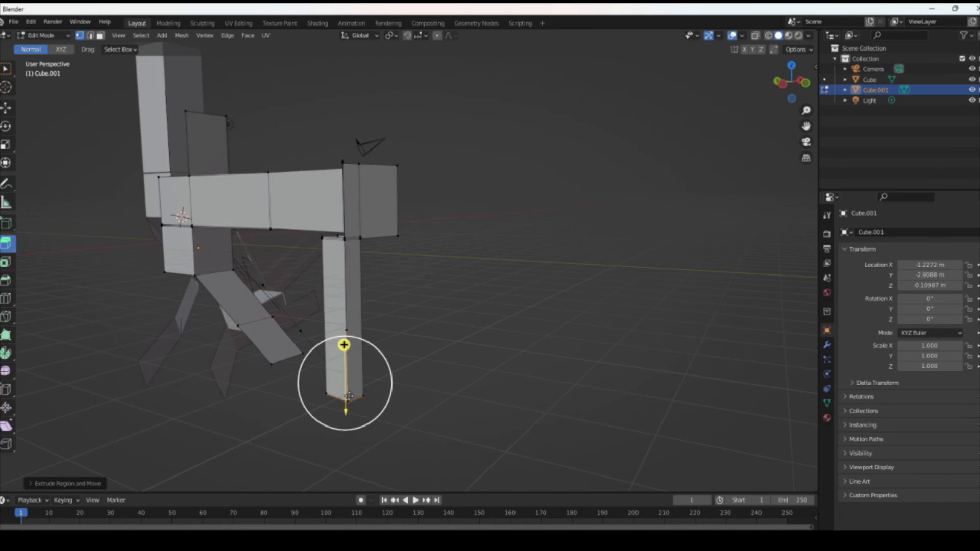
{"action": "left_click_drag", "start_coordinate": [345, 412], "coordinate": [137, 446]}
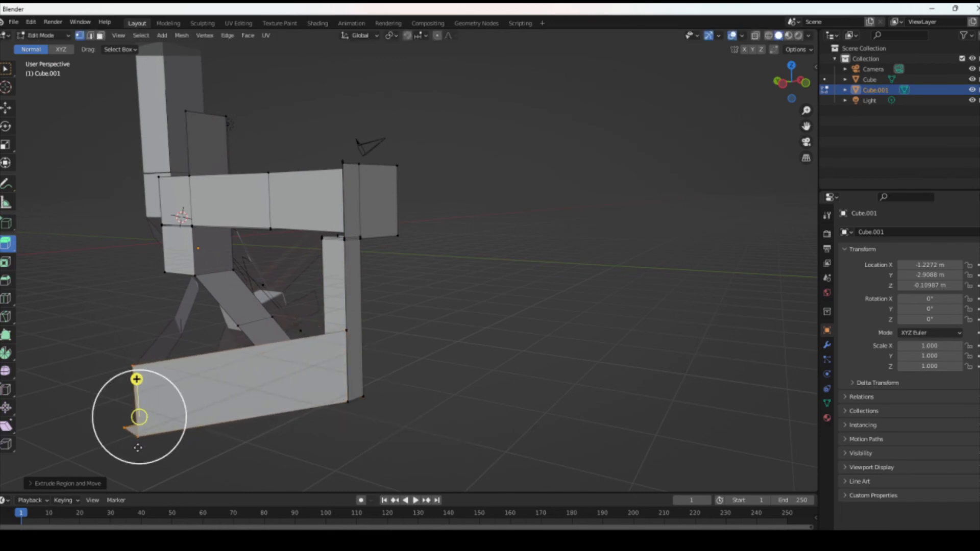
{"action": "middle_click_drag", "start_coordinate": [197, 406], "coordinate": [408, 416]}
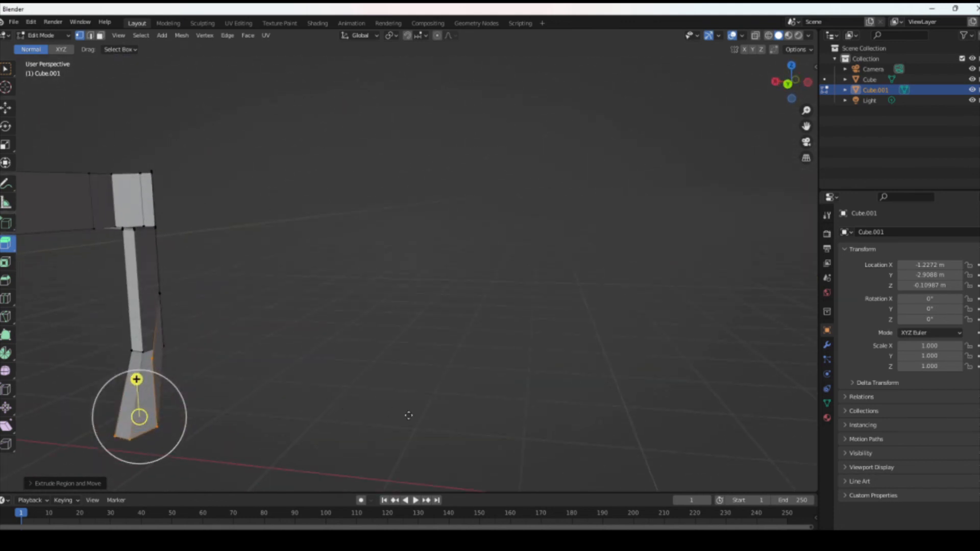